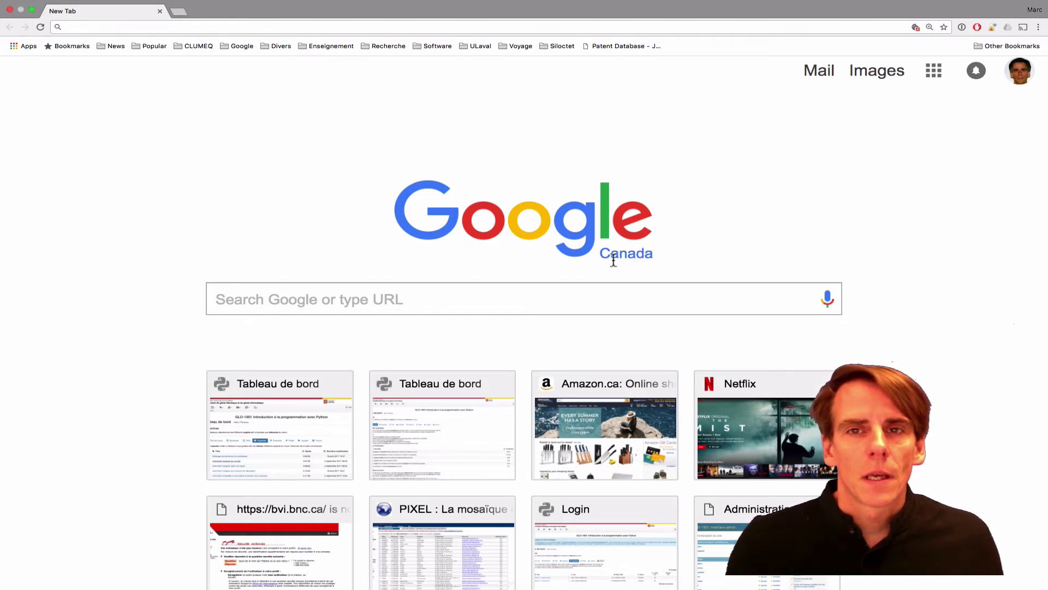
Go to jetbrains.com and open the download page for PyCharm from the site's IDE products.
click(212, 27)
text(jetbrains)
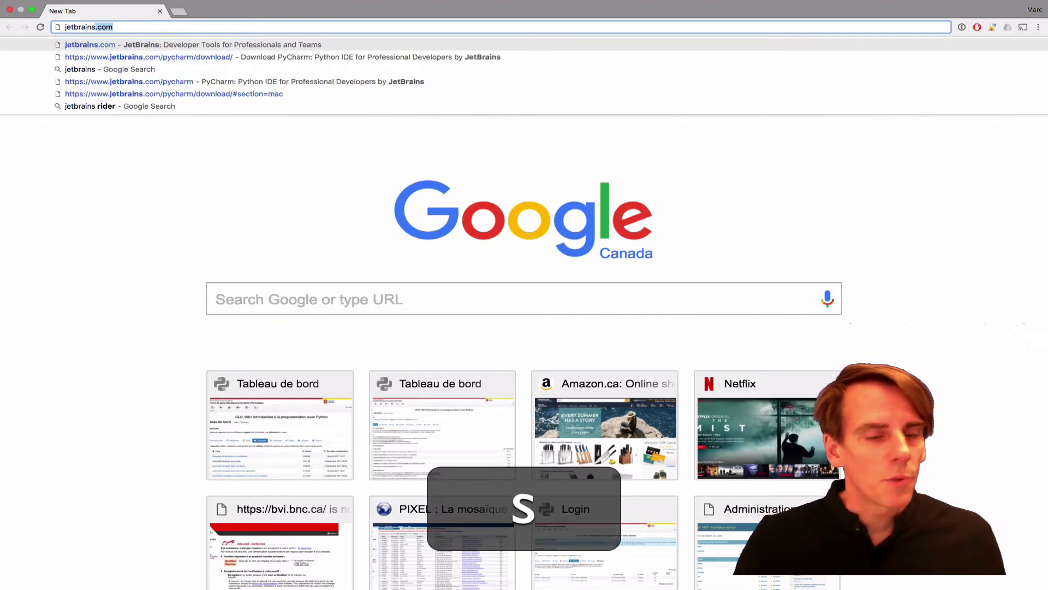
text(.com)
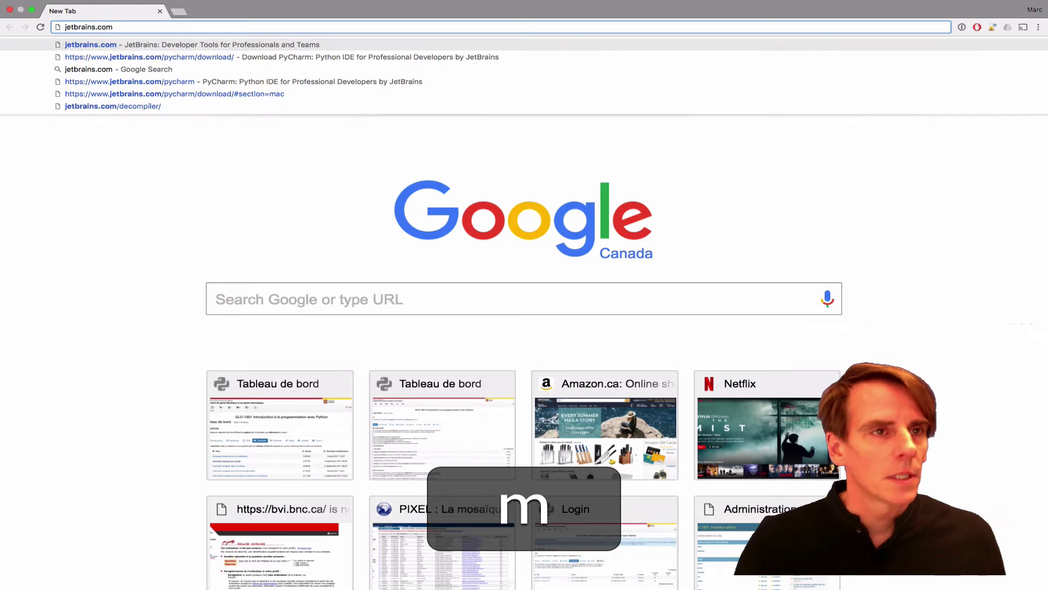
key(Return)
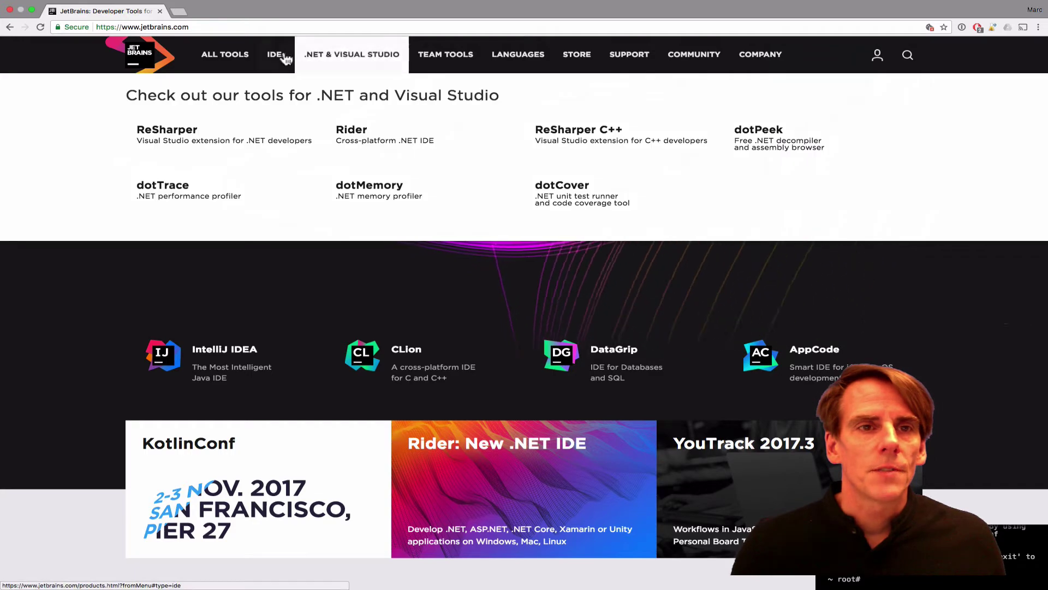
click(277, 54)
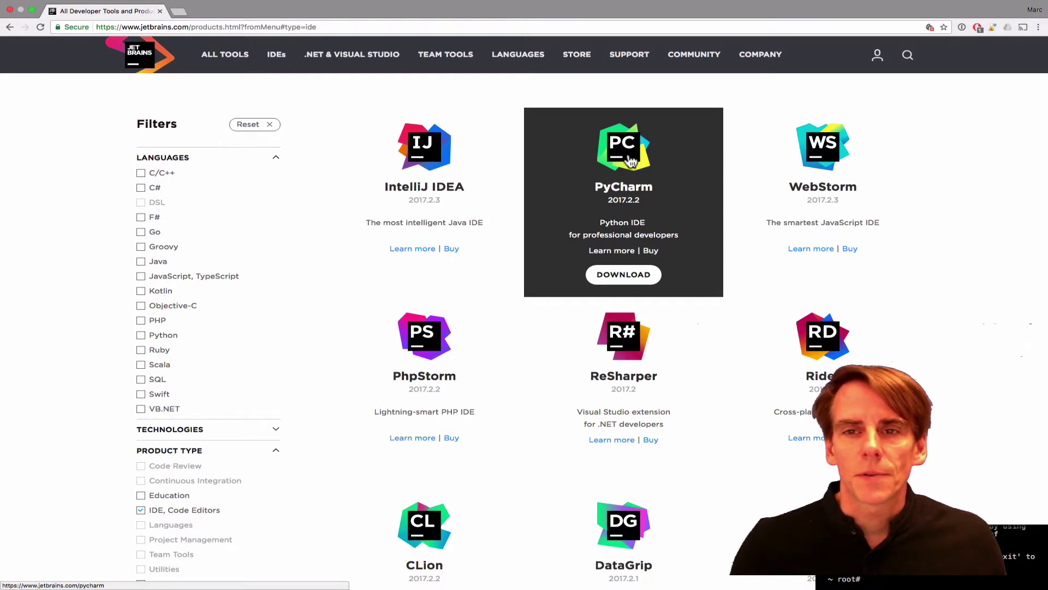
click(631, 161)
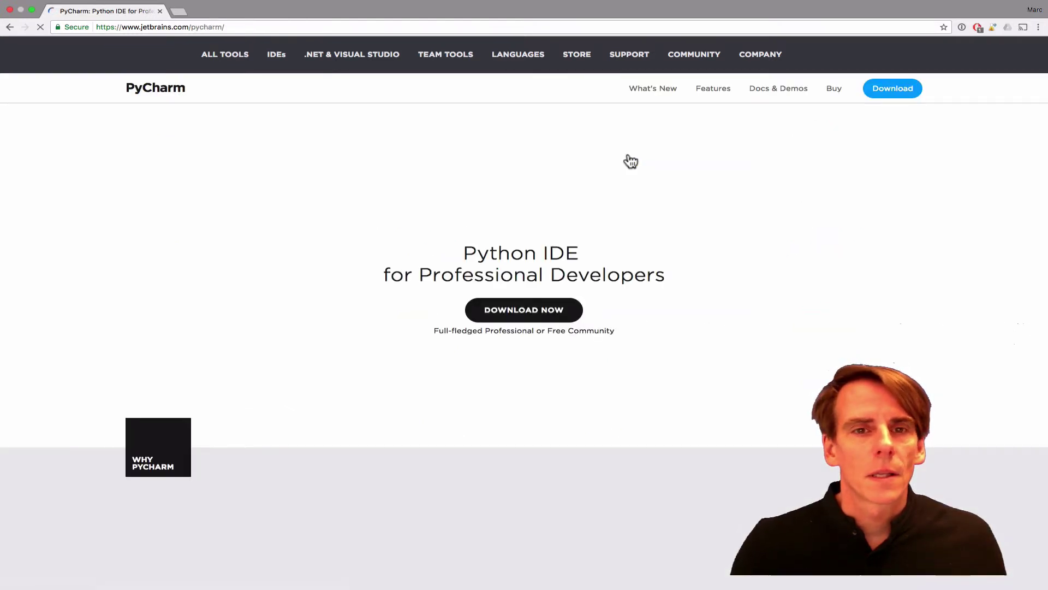
click(524, 316)
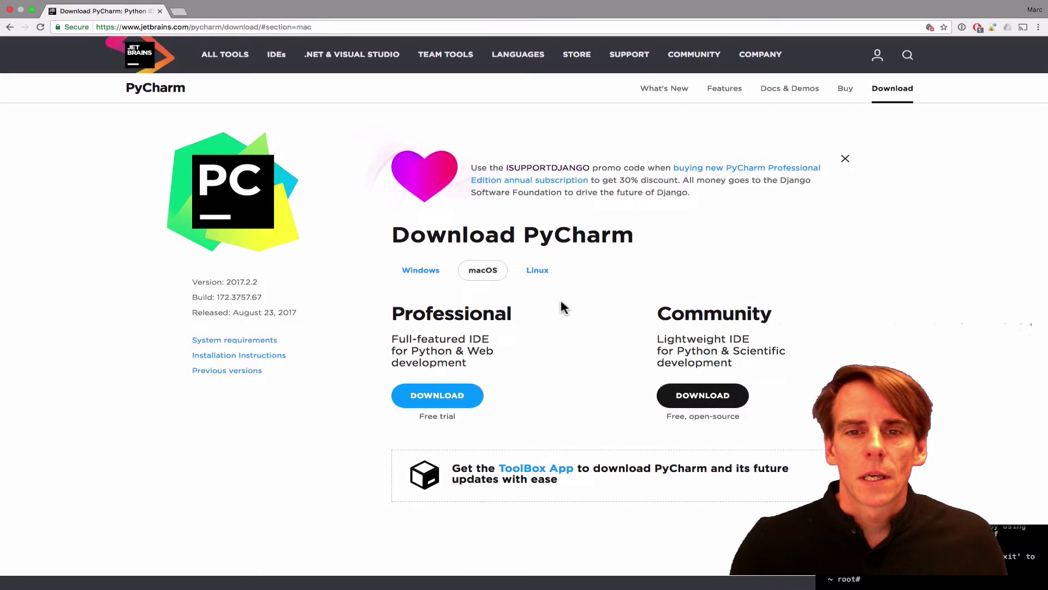
Download the free Community edition of PyCharm for macOS.
scroll(564, 307, down, 3)
scroll(564, 307, down, 2)
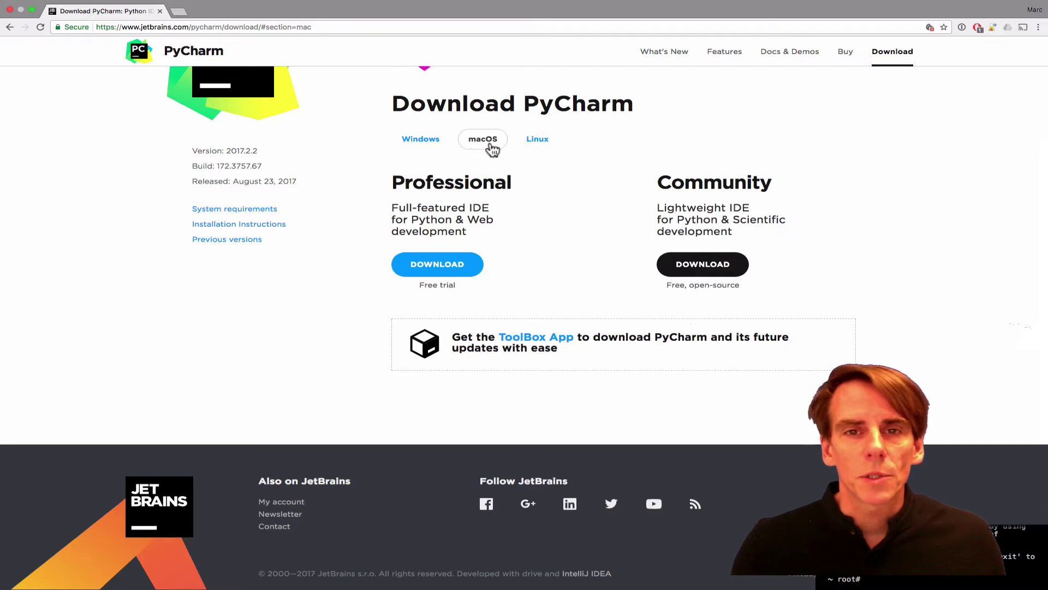
click(421, 144)
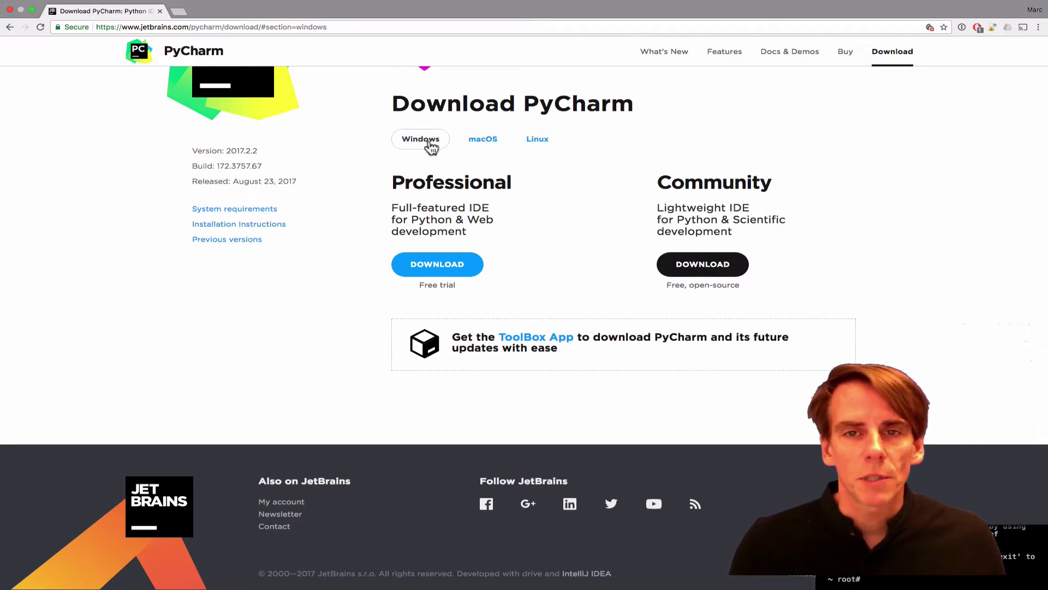
click(483, 146)
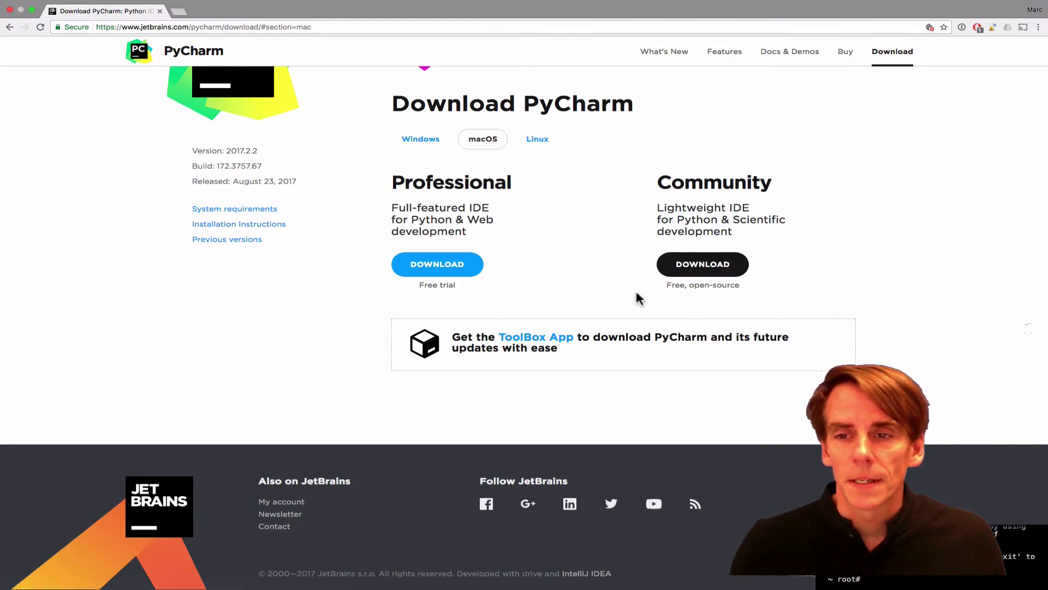
click(712, 268)
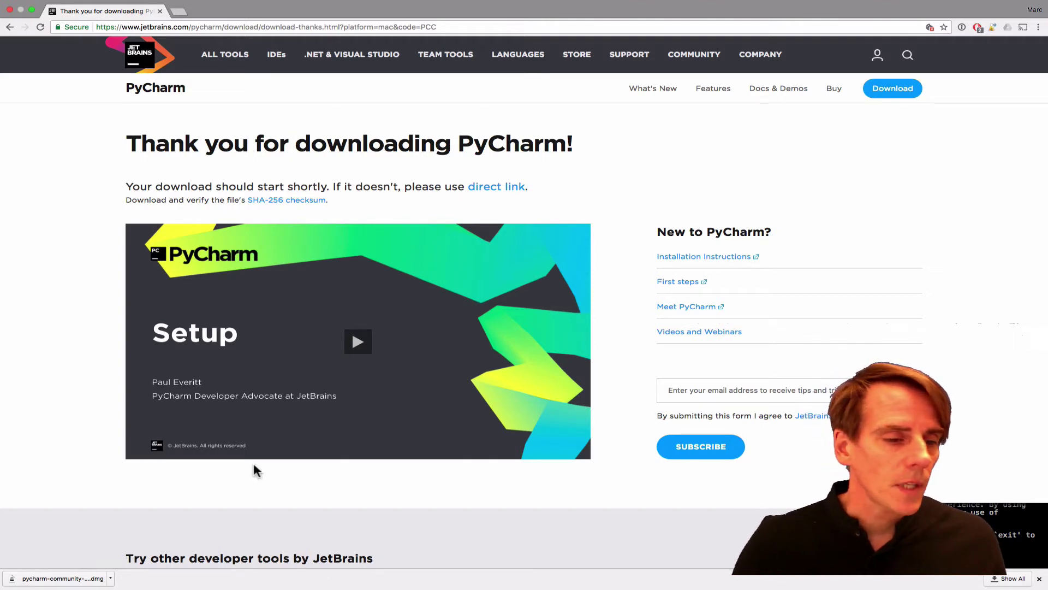
Open the downloaded PyCharm Community disk image, copy PyCharm CE.app into the Applications folder and close the image window.
click(53, 581)
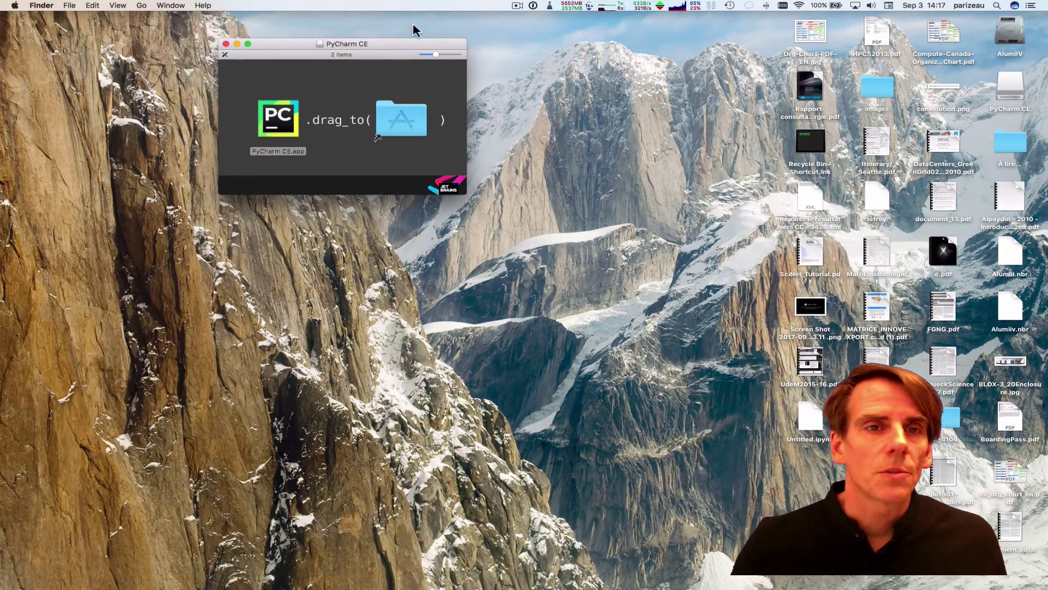
drag(307, 42, 375, 120)
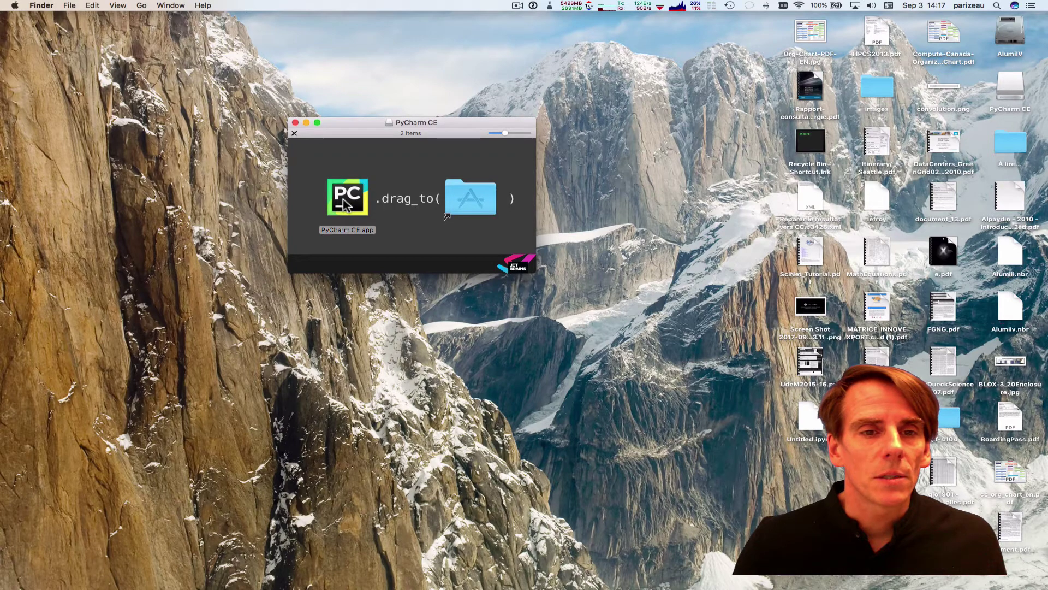
drag(344, 204, 470, 202)
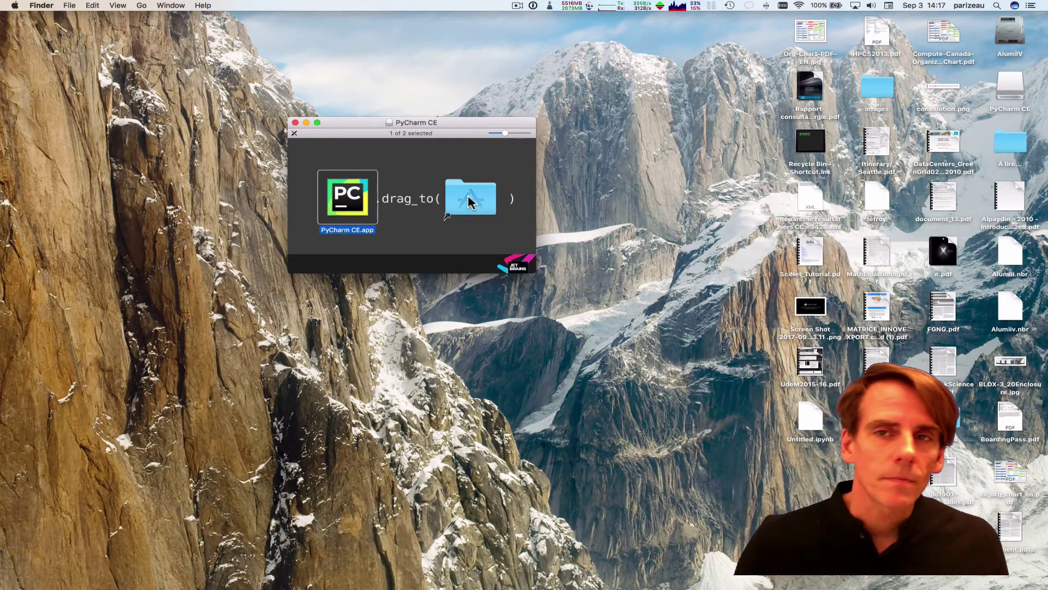
click(295, 123)
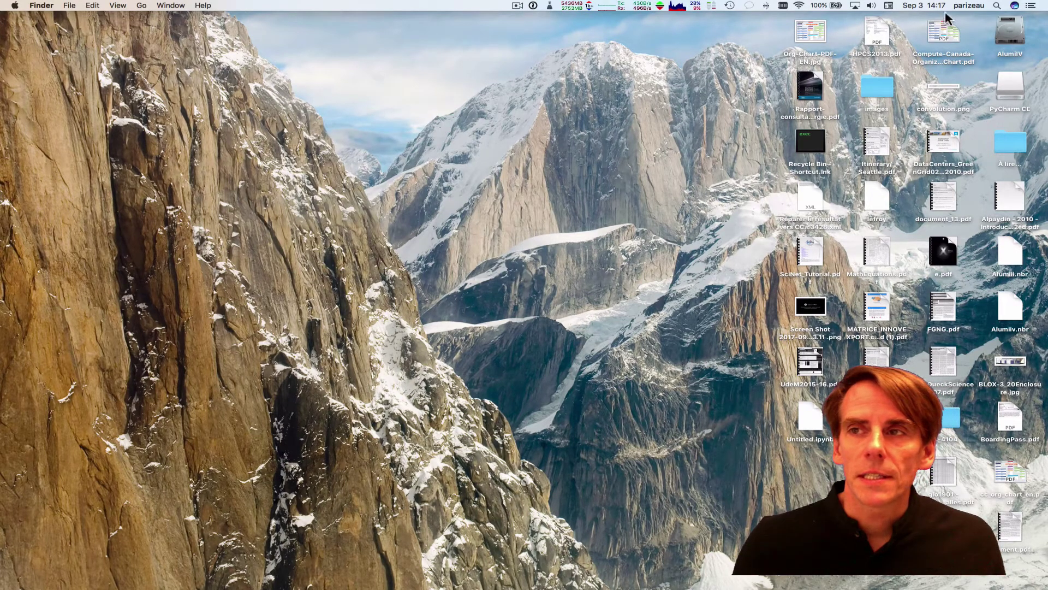
Launch PyCharm CE through a Spotlight search, allow the downloaded app to open and continue without importing settings.
click(997, 5)
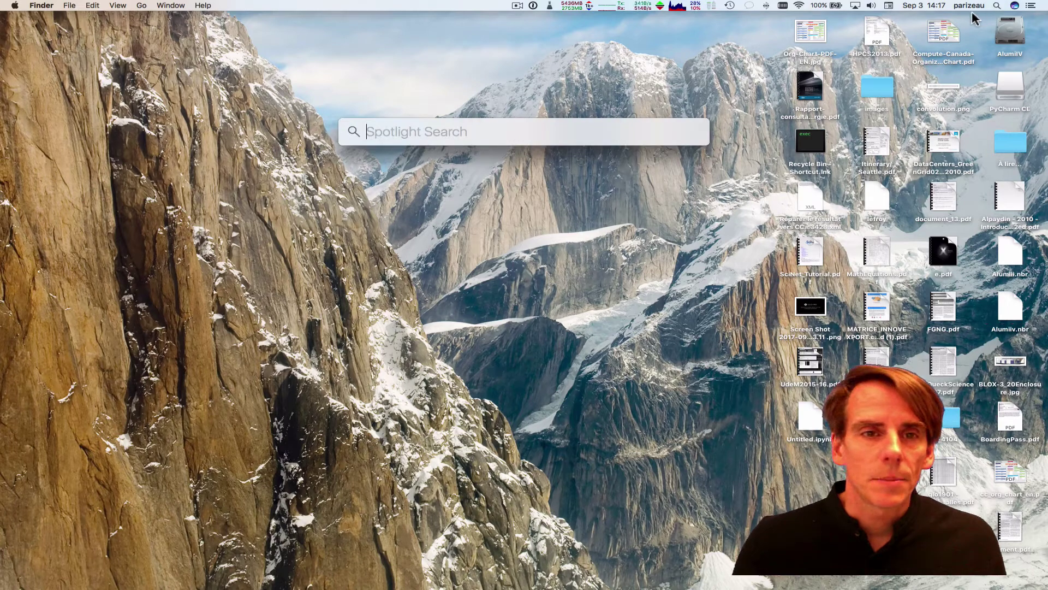
text(ycharm)
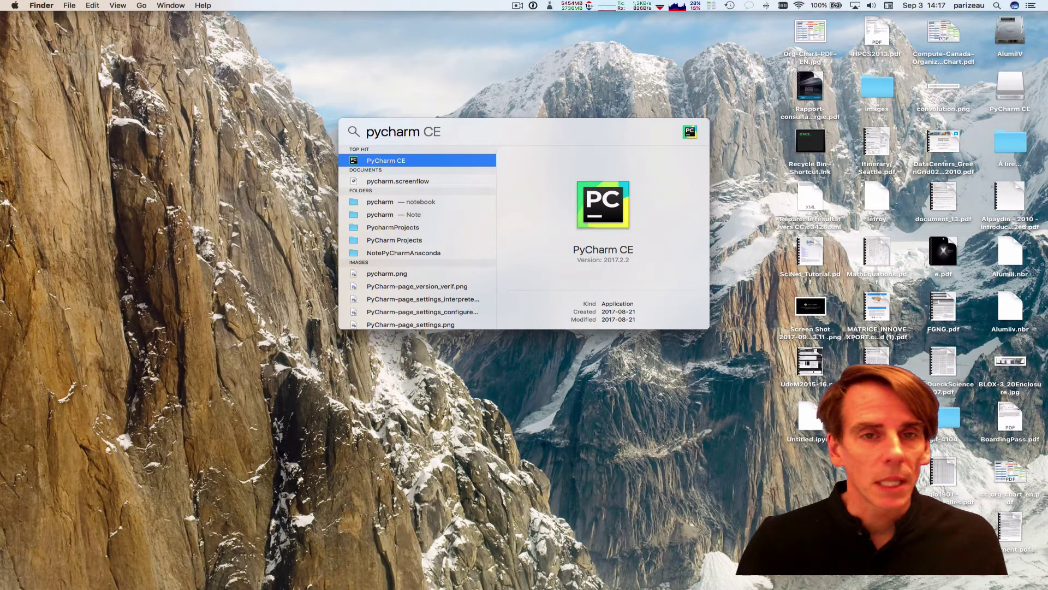
key(Return)
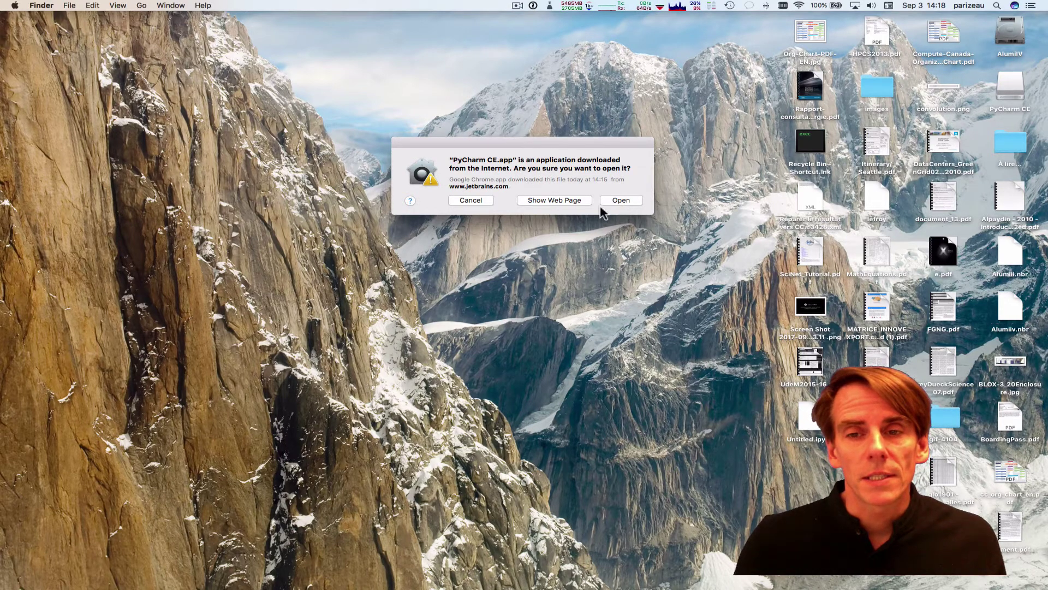
click(622, 201)
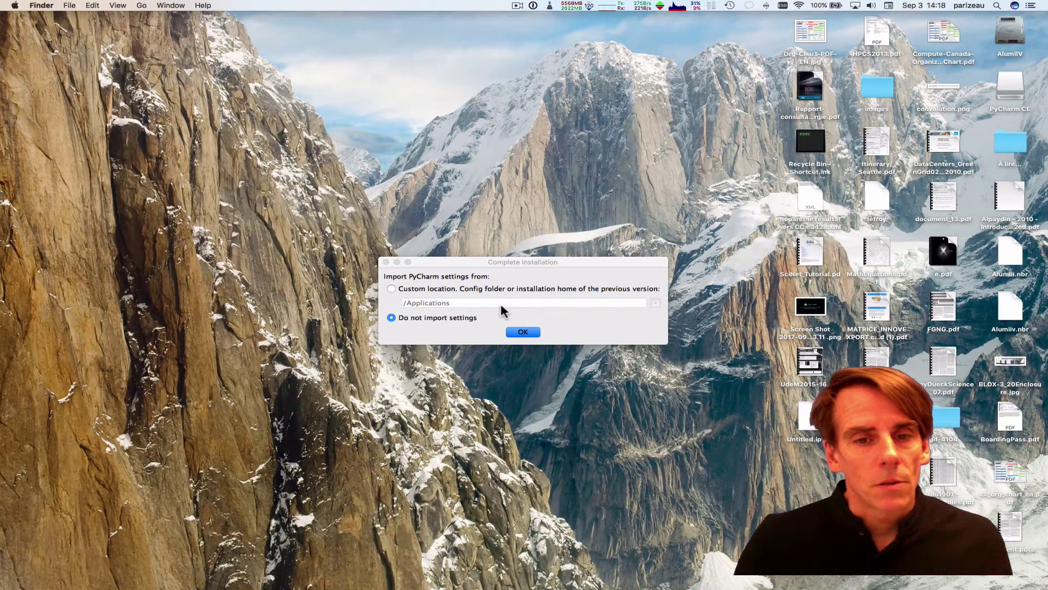
click(524, 334)
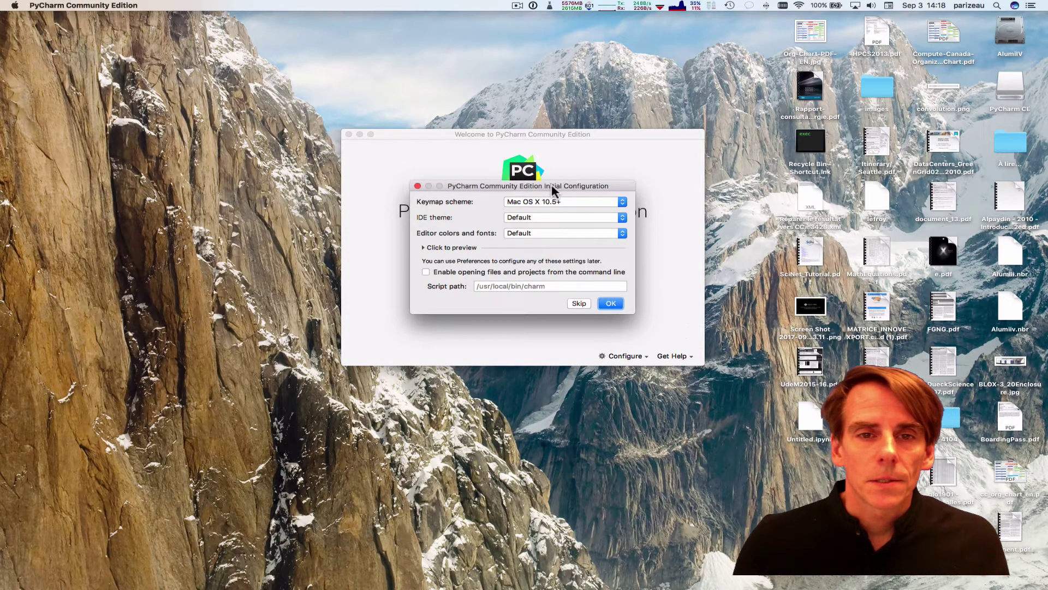
In the initial configuration, keep the Mac OS X 10.5+ keymap scheme and set the IDE theme to Darcula.
drag(552, 185, 533, 181)
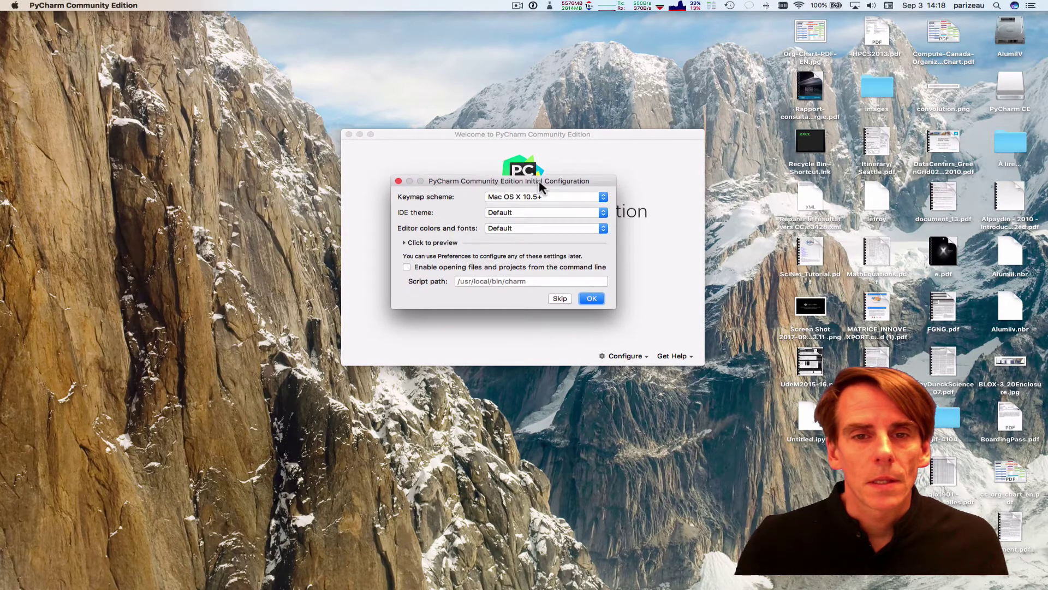
click(602, 197)
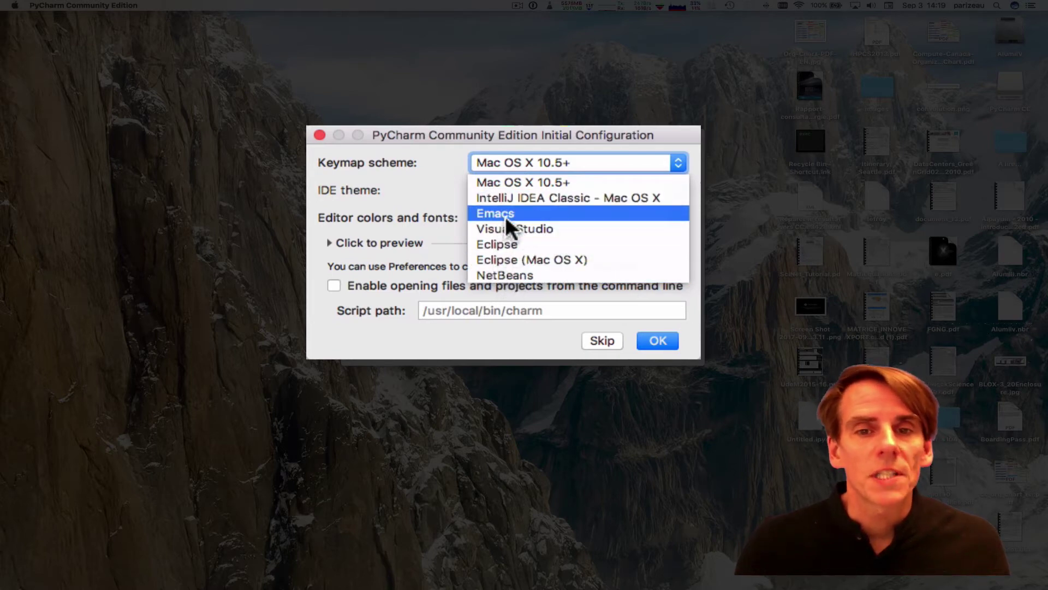
click(534, 181)
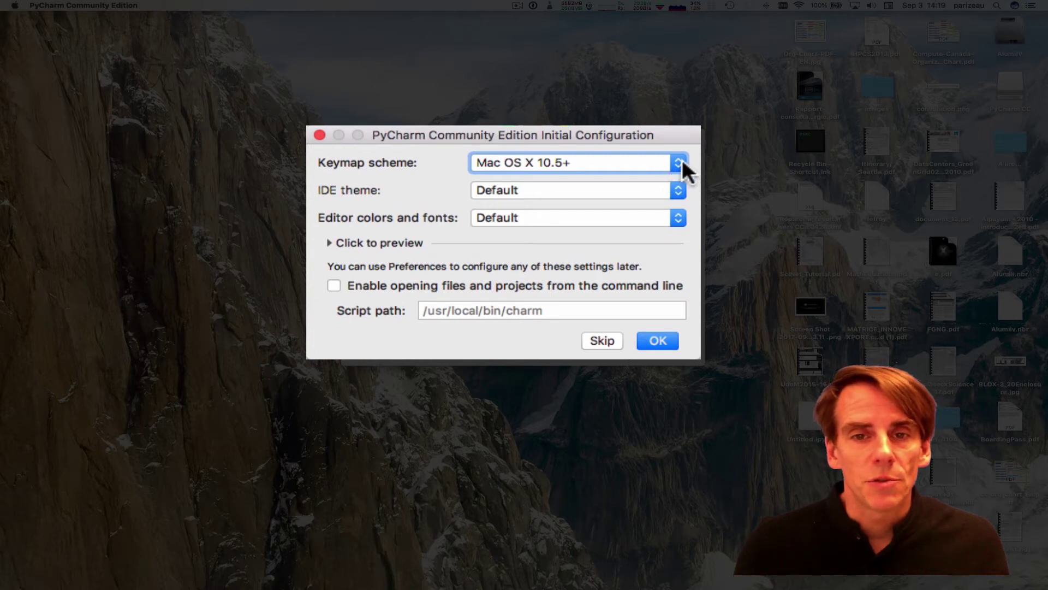
click(678, 191)
click(677, 191)
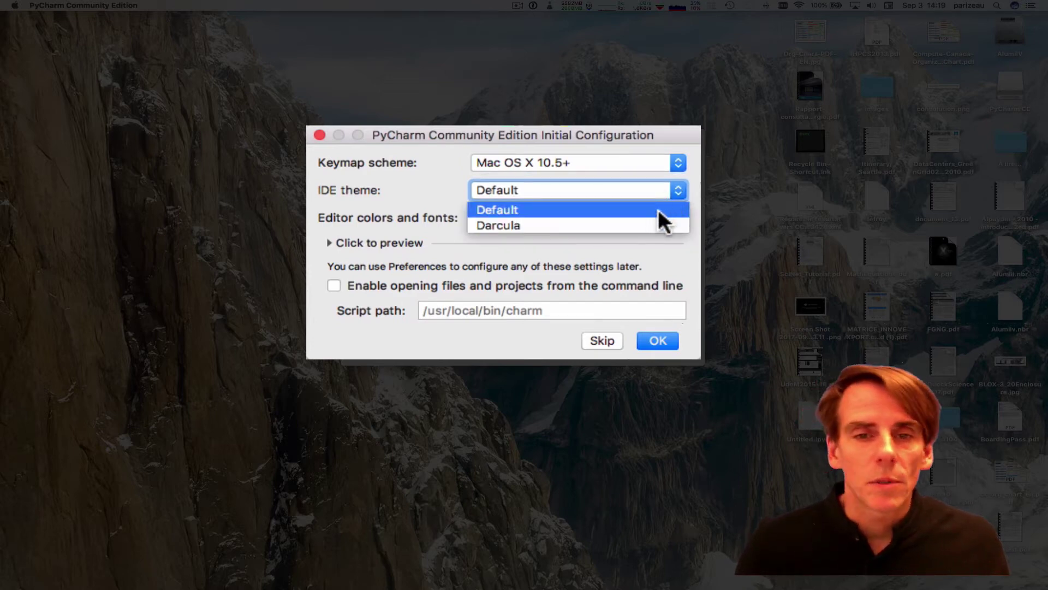
click(520, 226)
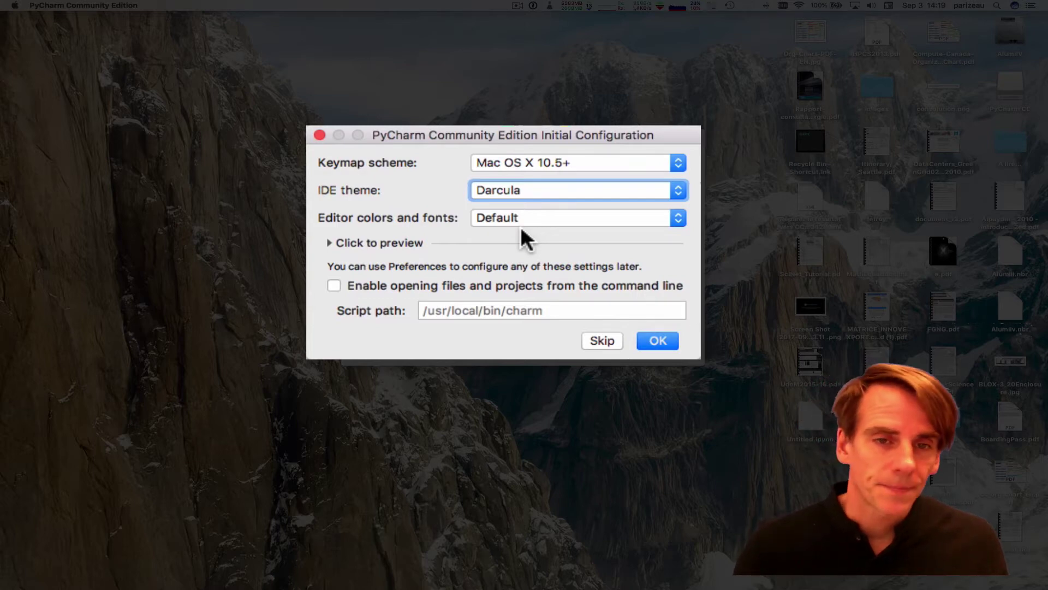
Set the editor colors and fonts to Darcula, accept the initial configuration and restart PyCharm to apply it.
click(670, 216)
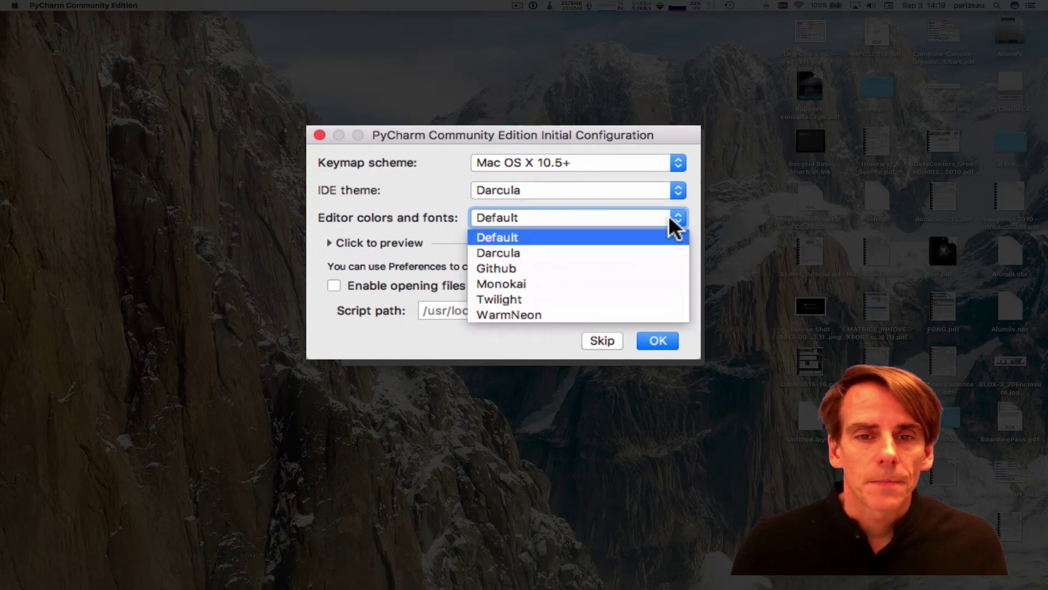
click(582, 255)
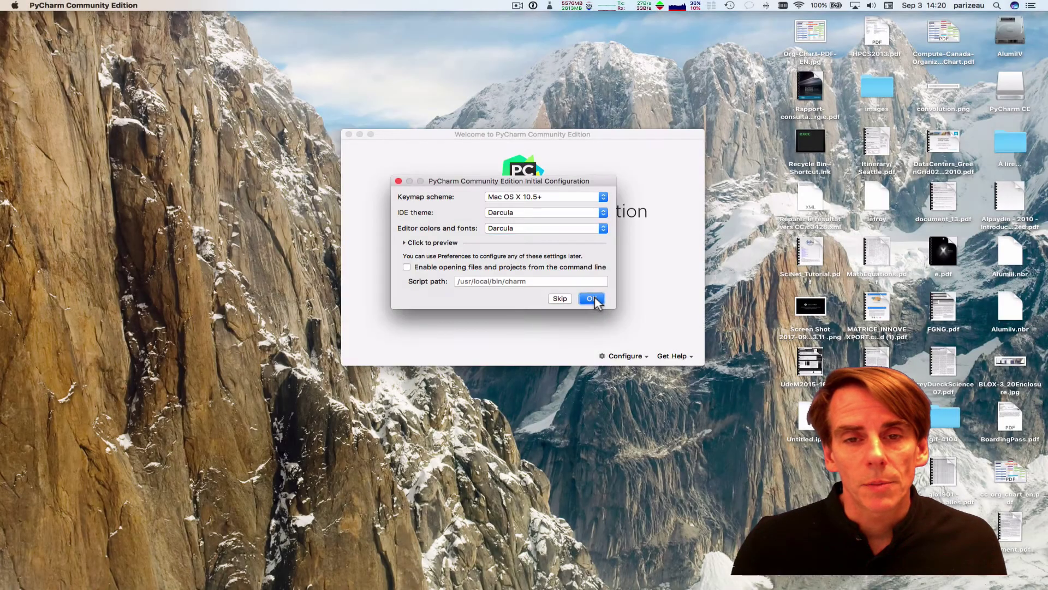
click(661, 340)
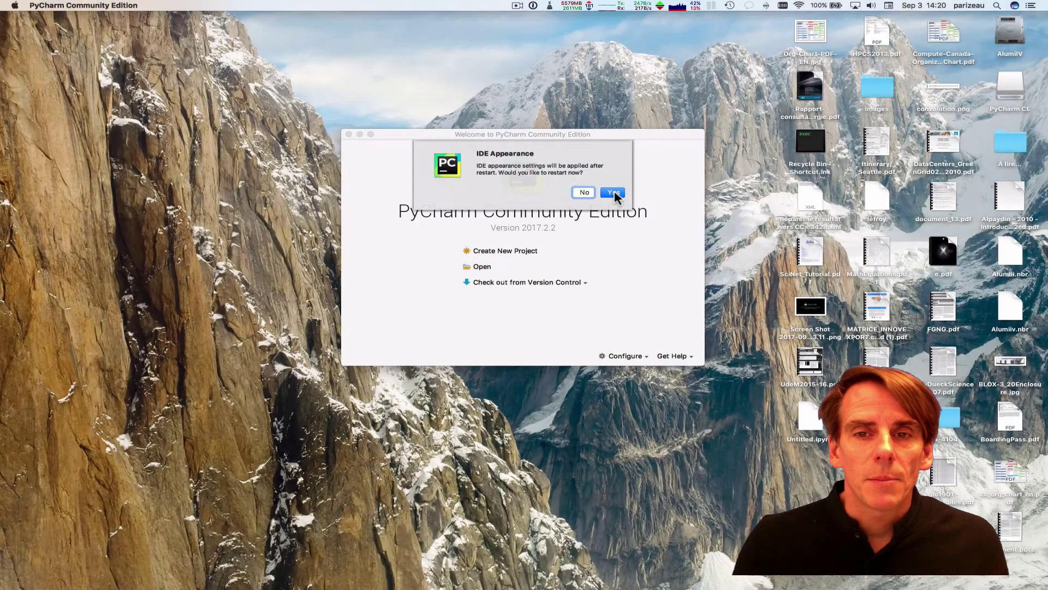
click(615, 191)
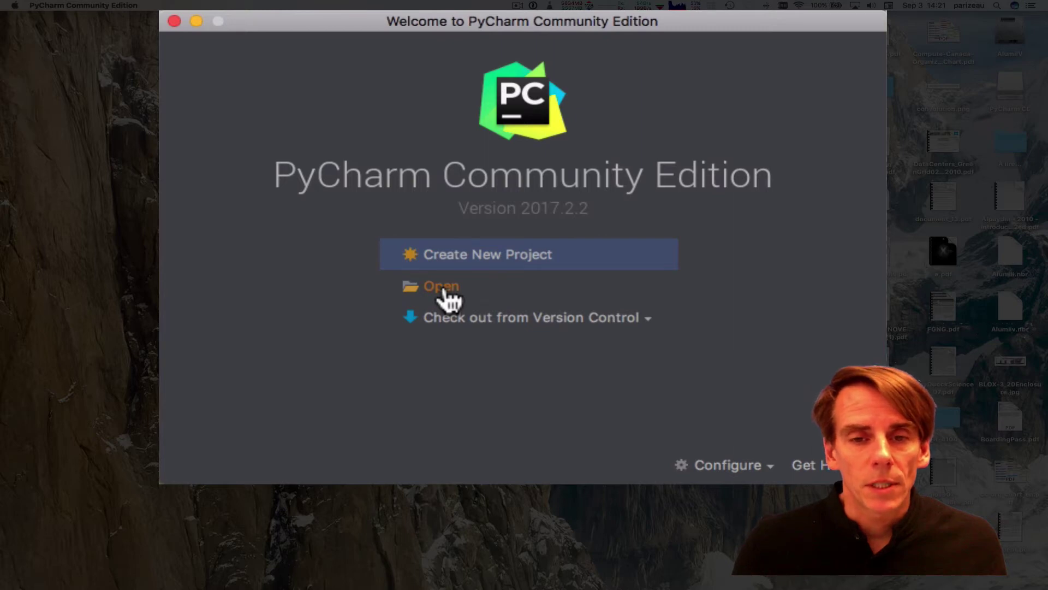
Start a new project and set its location to PycharmProject/Mon 1er projet inside the user's home folder.
click(487, 257)
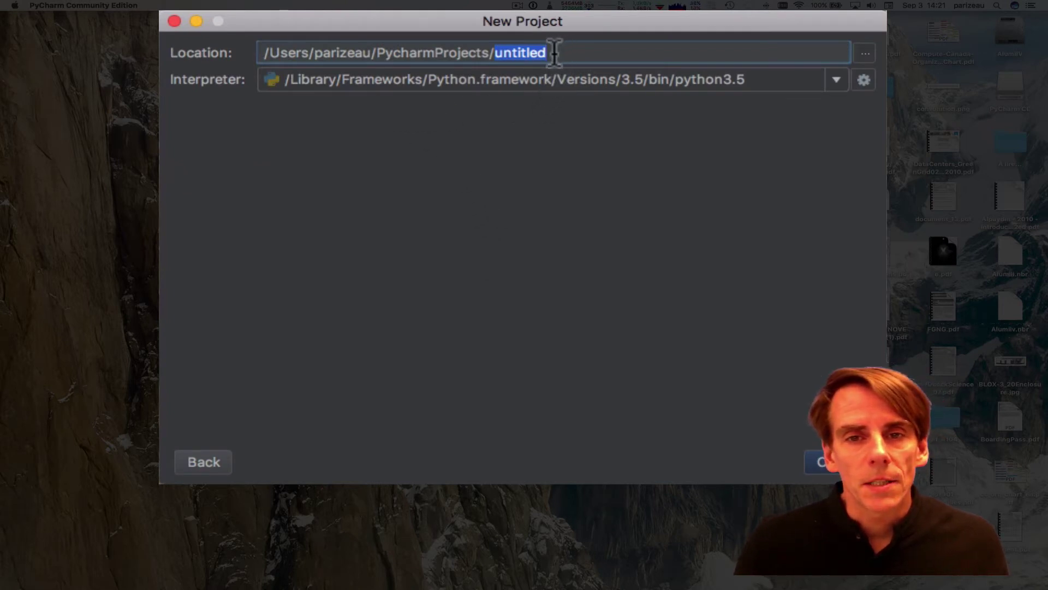
key(BackSpace)
key(BackSpace)
key(BackSpace)
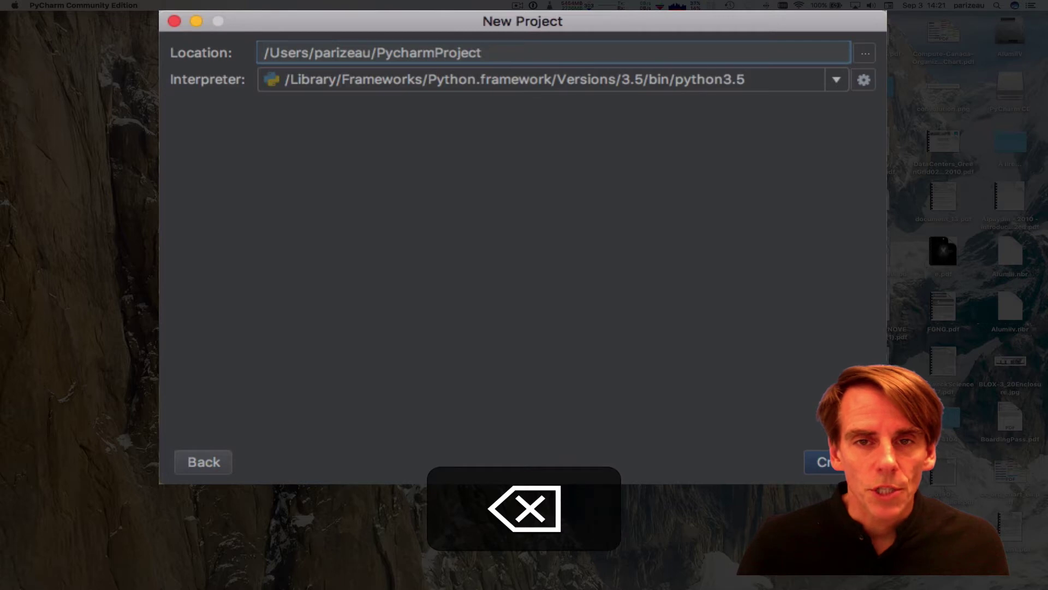
text(/)
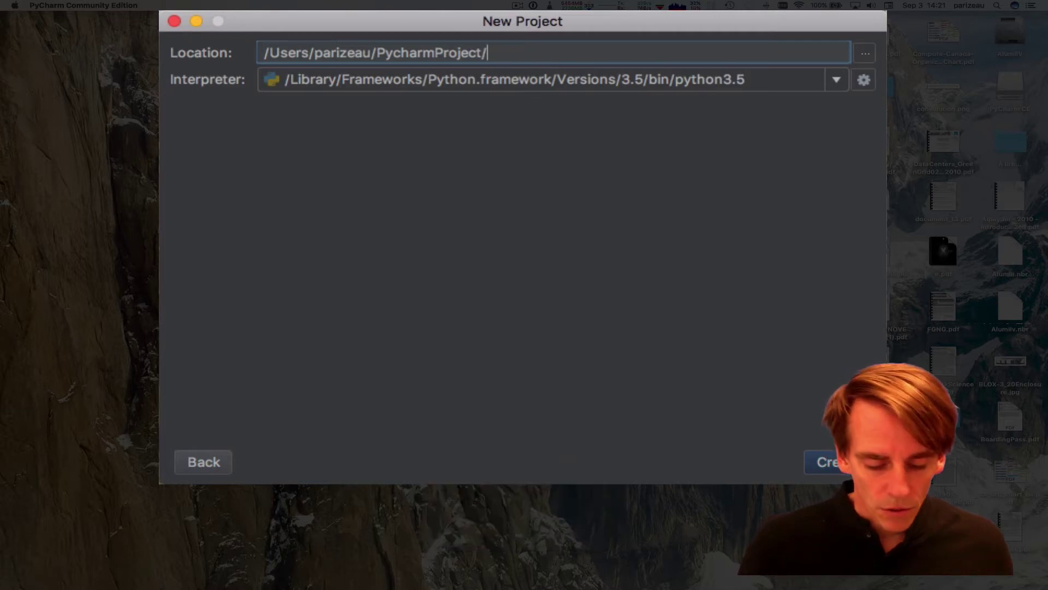
text(Mon 1)
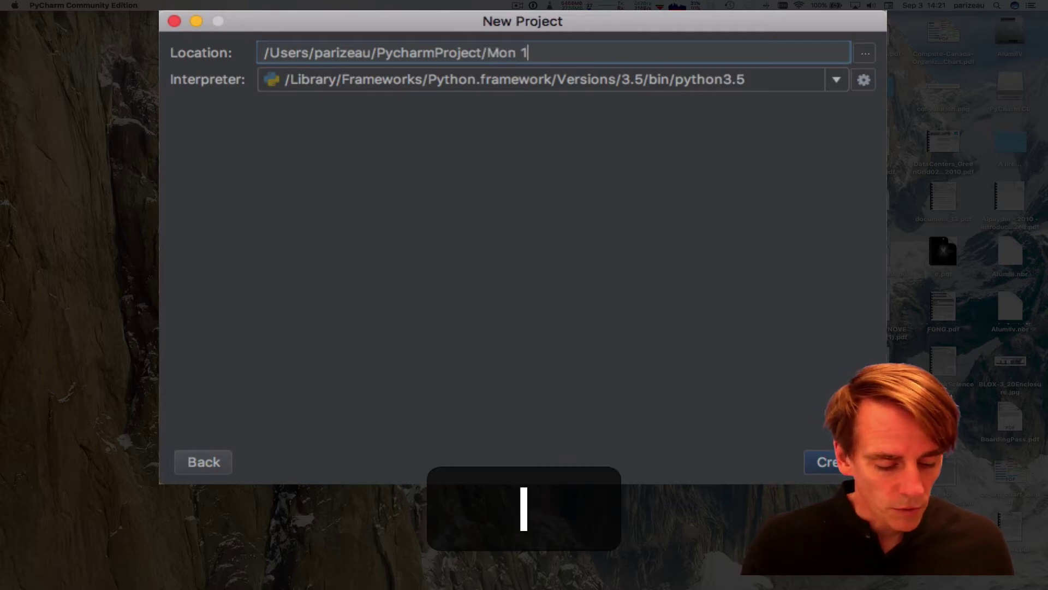
text(er projet)
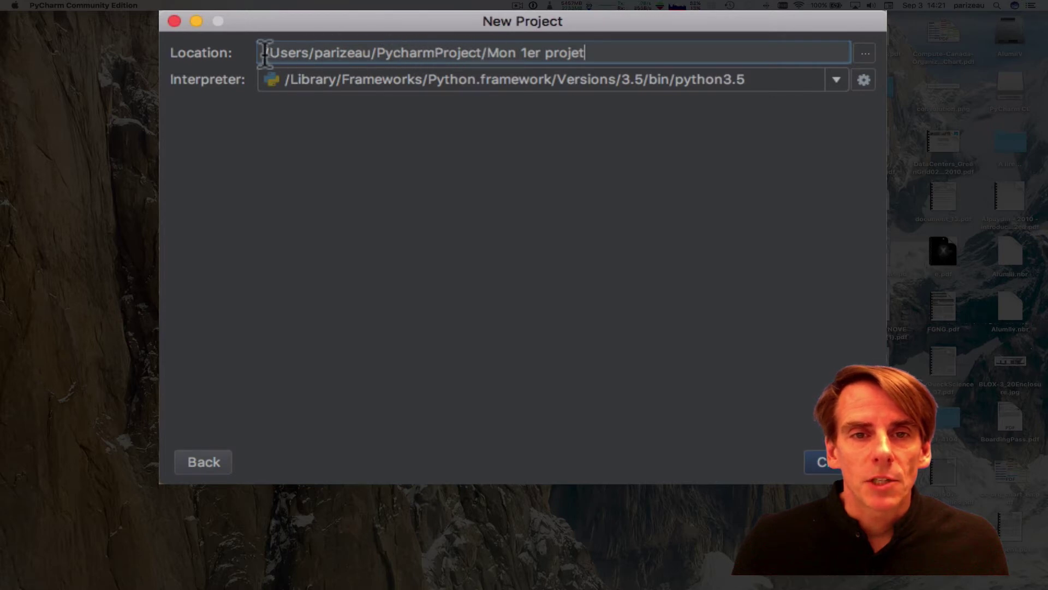
drag(263, 53, 481, 52)
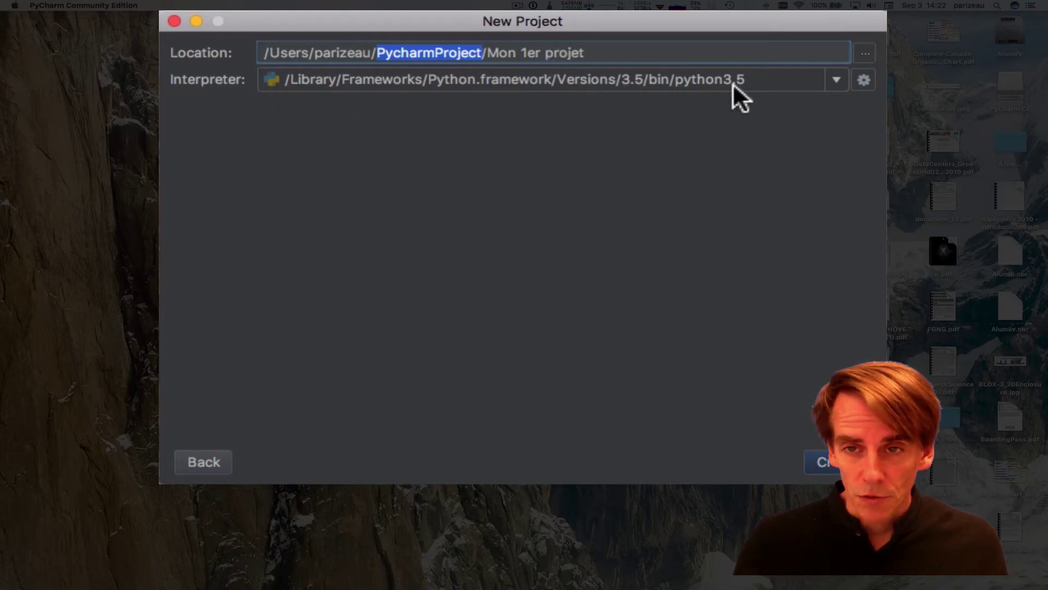
Select the Python 3.6 interpreter under /Library/Frameworks/Python.framework/Versions/3.6 and create the project.
click(836, 79)
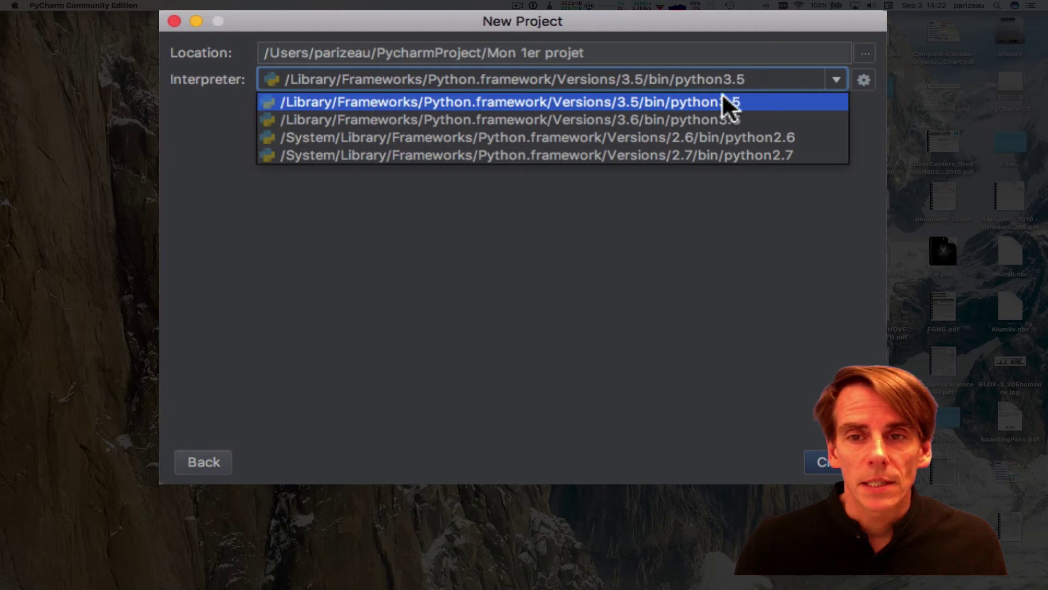
click(722, 118)
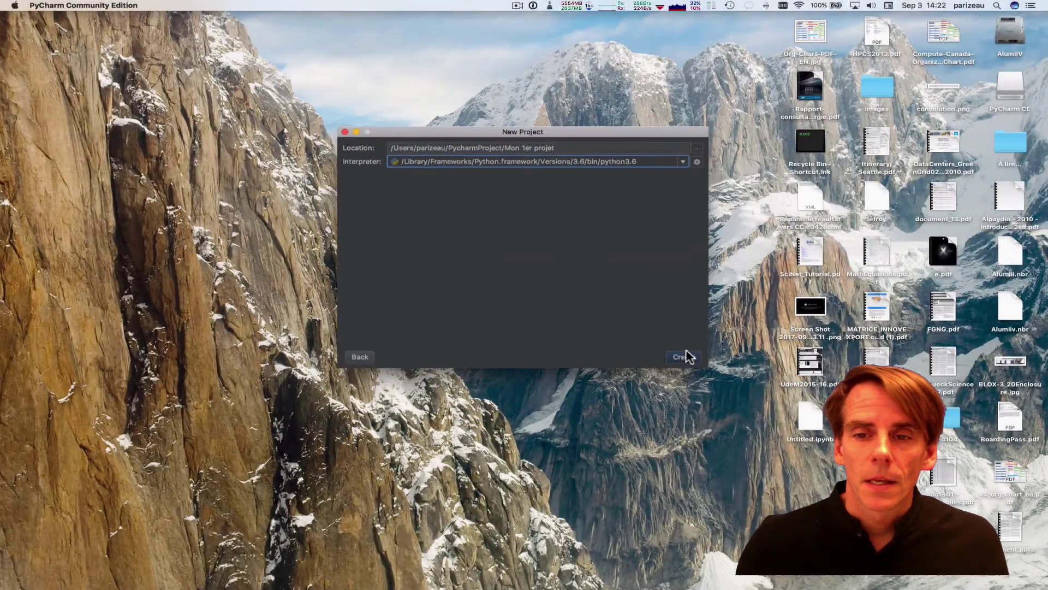
click(687, 356)
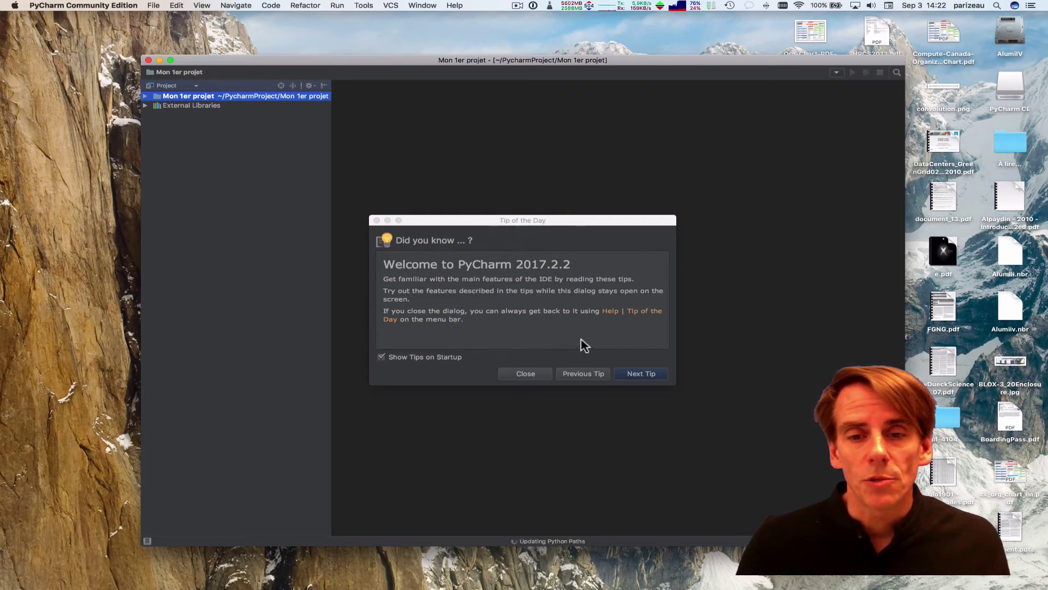
Browse two more startup tips and dismiss the Tip of the Day.
click(643, 377)
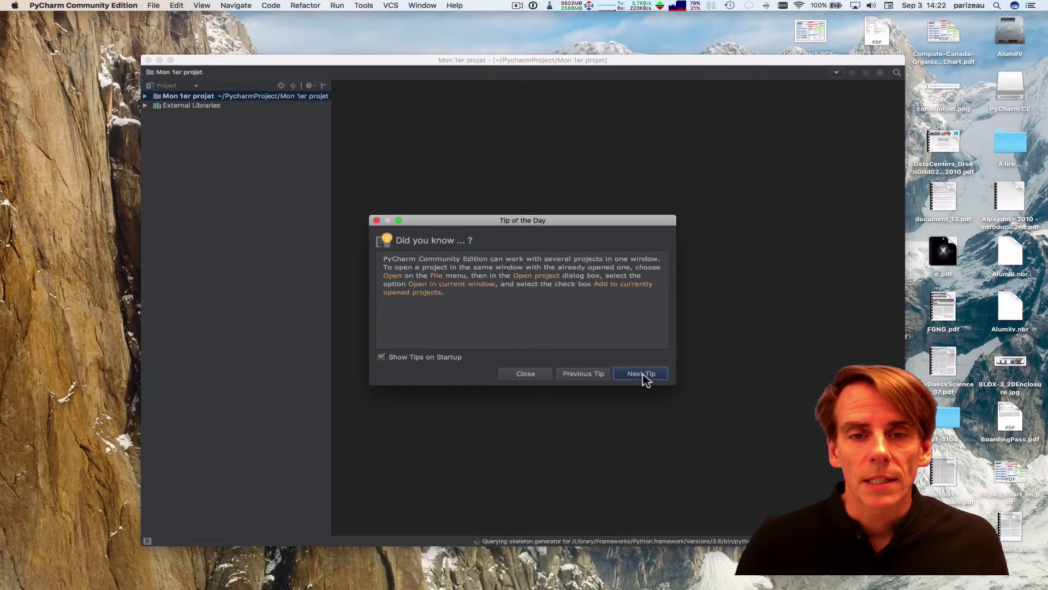
click(643, 375)
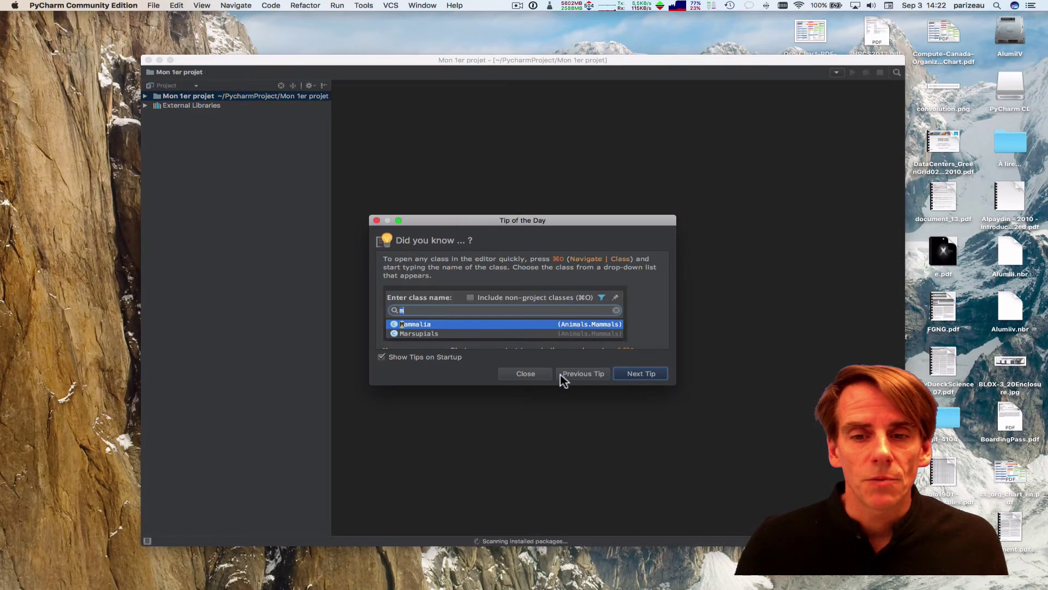
click(526, 374)
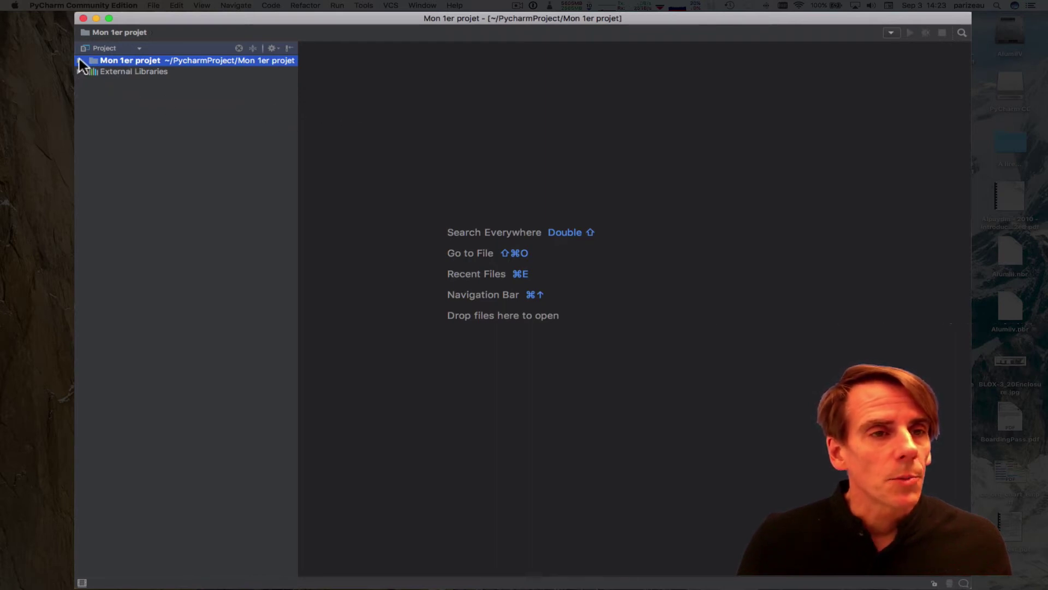
Create a new Python file named principal in the Mon 1er projet folder and expand that folder in the project tree.
right_click(145, 63)
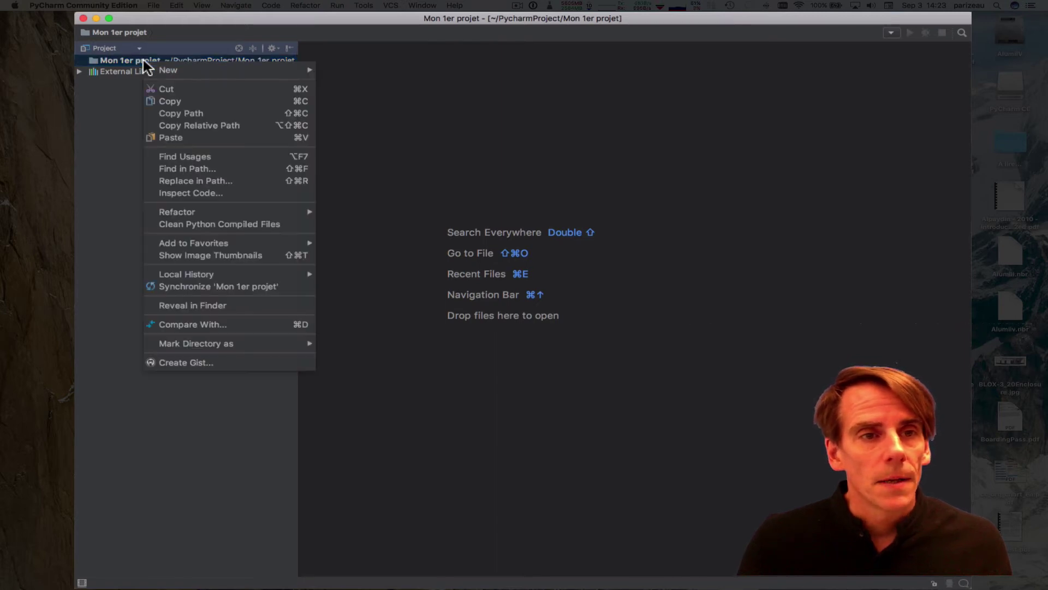
mouse_move(161, 71)
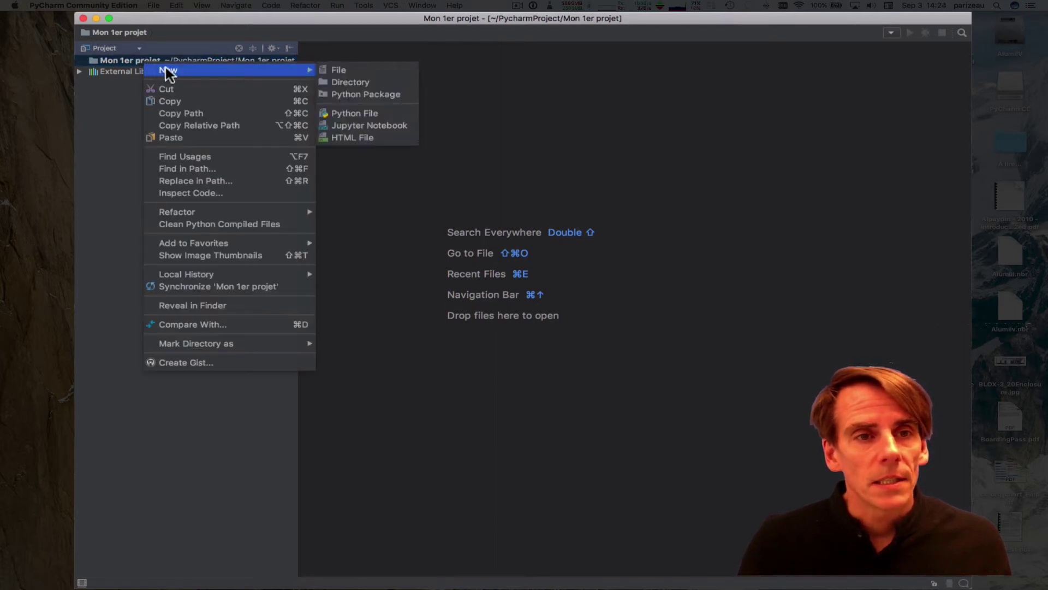
click(349, 111)
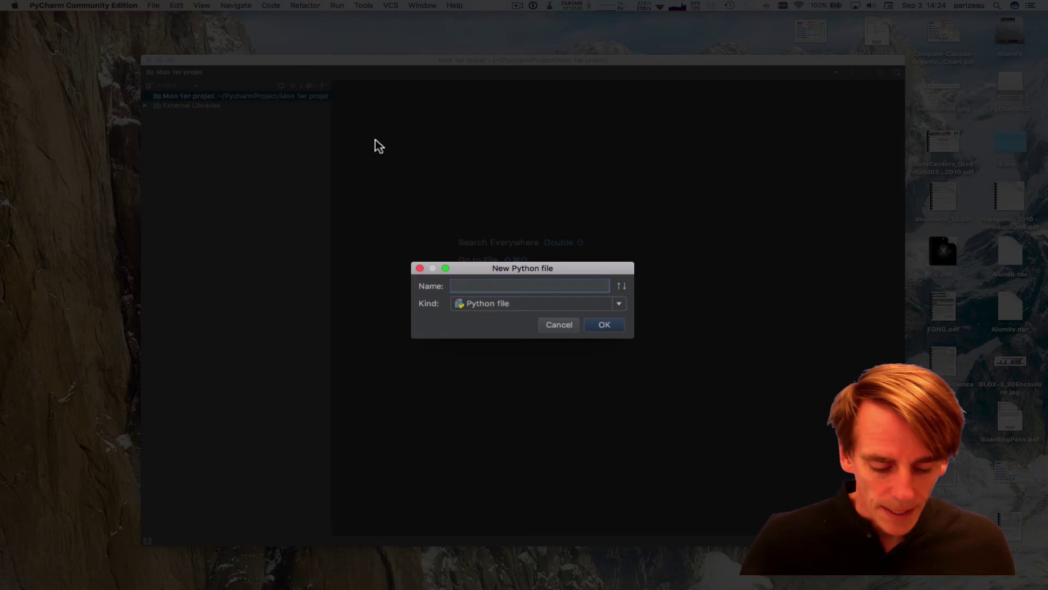
text(principal)
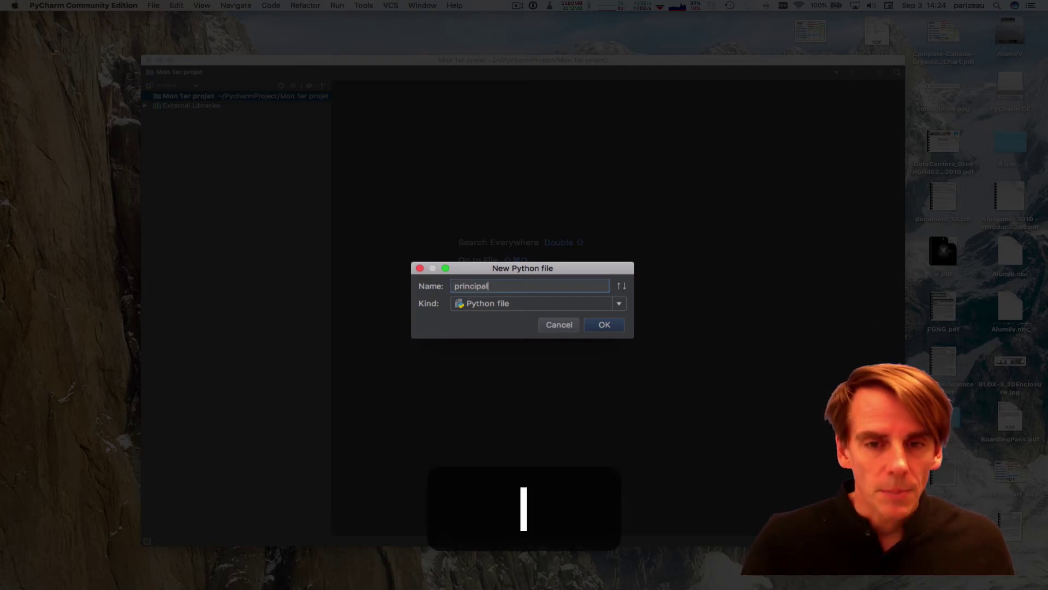
key(Return)
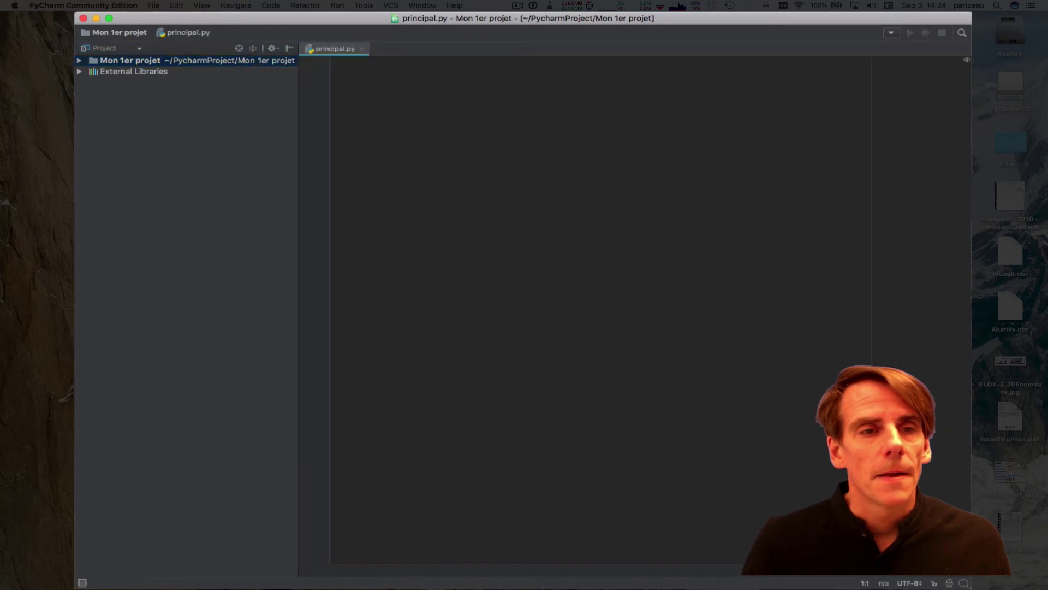
click(80, 60)
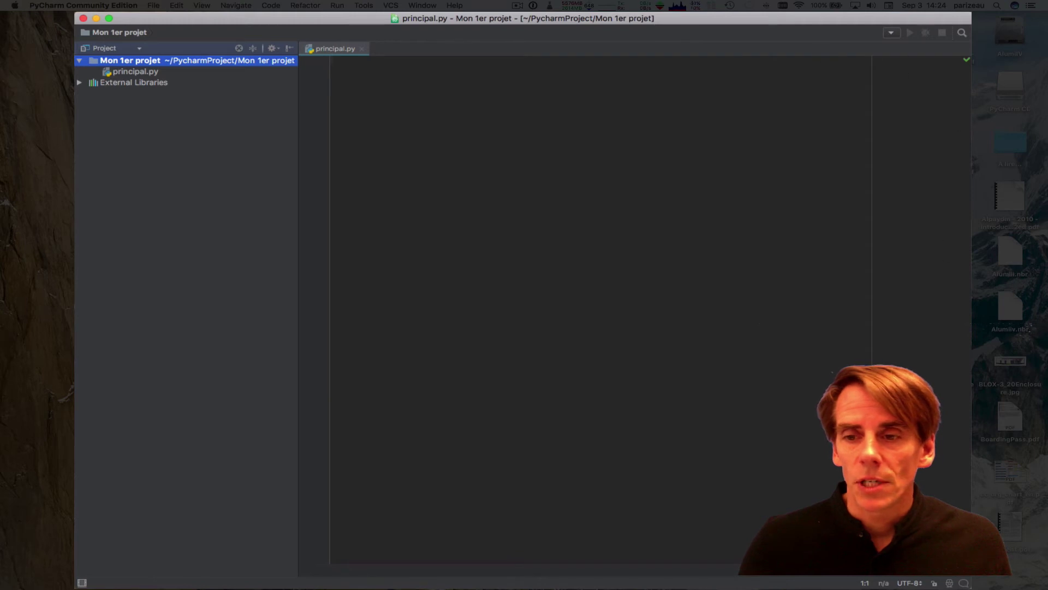
Write the statement print('Bonjour le monde!') on the first line of principal.py.
click(418, 125)
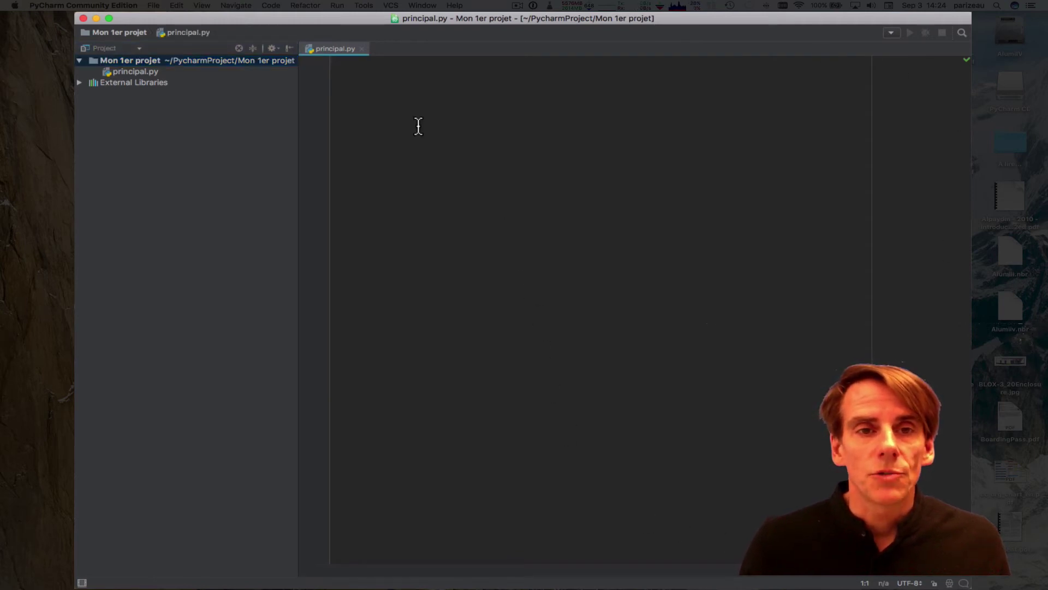
text(print(')
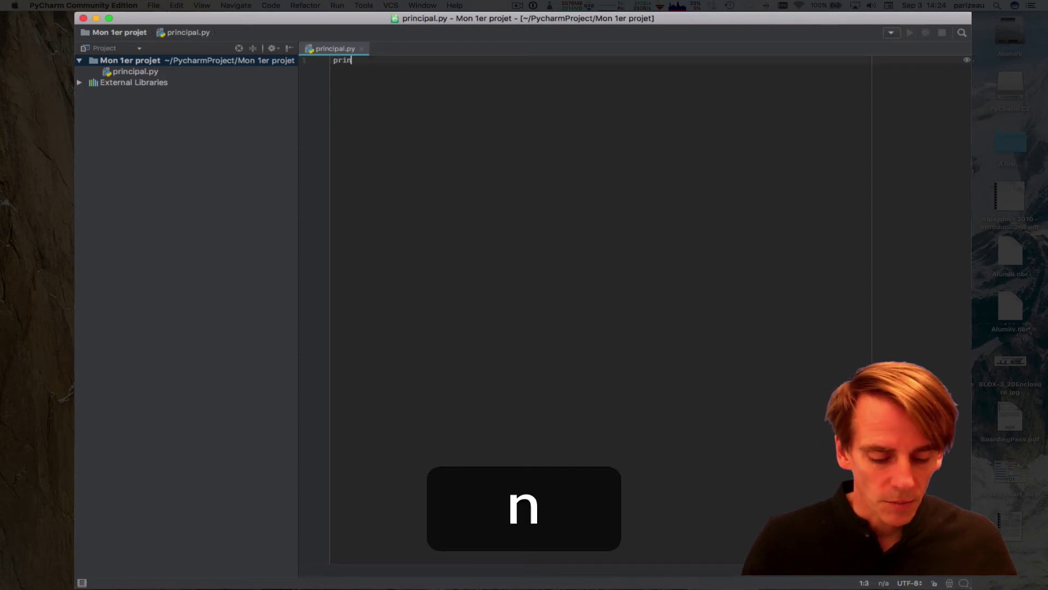
text(njour le monde!)
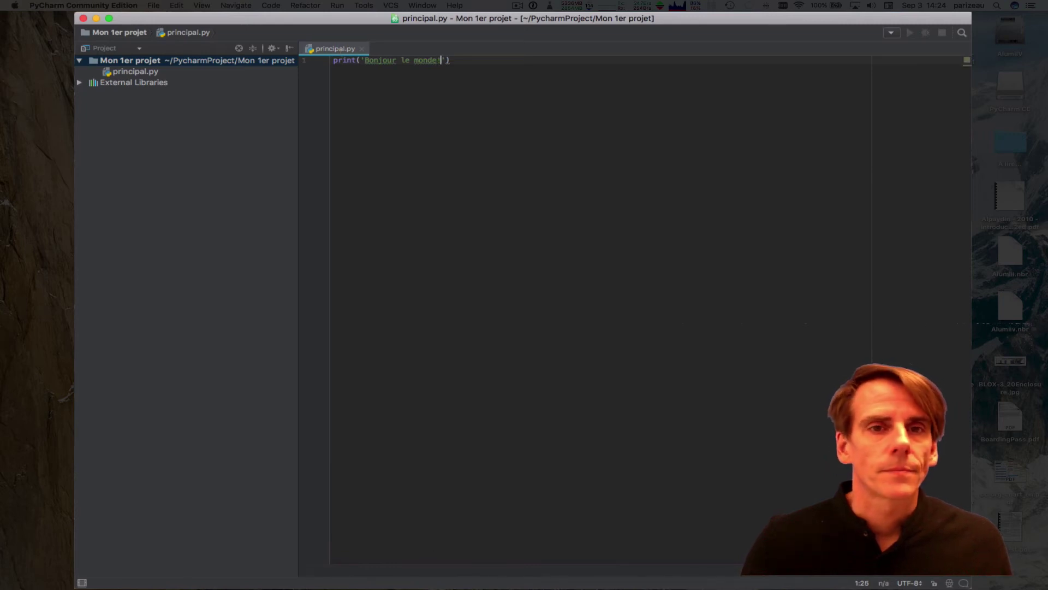
click(489, 62)
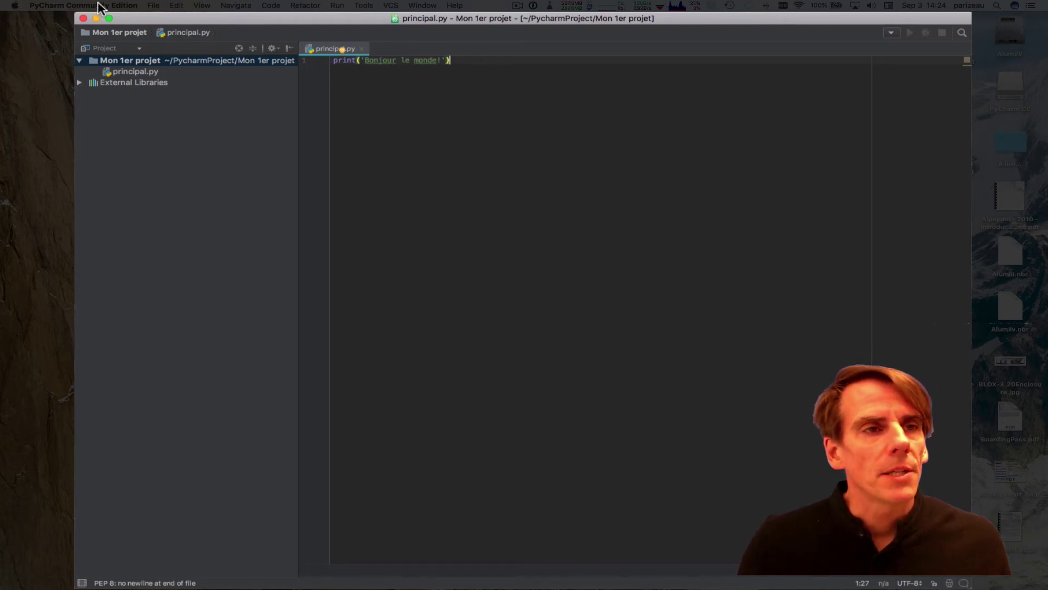
In the preferences, set the editor font size to 24 and accept the change.
click(73, 6)
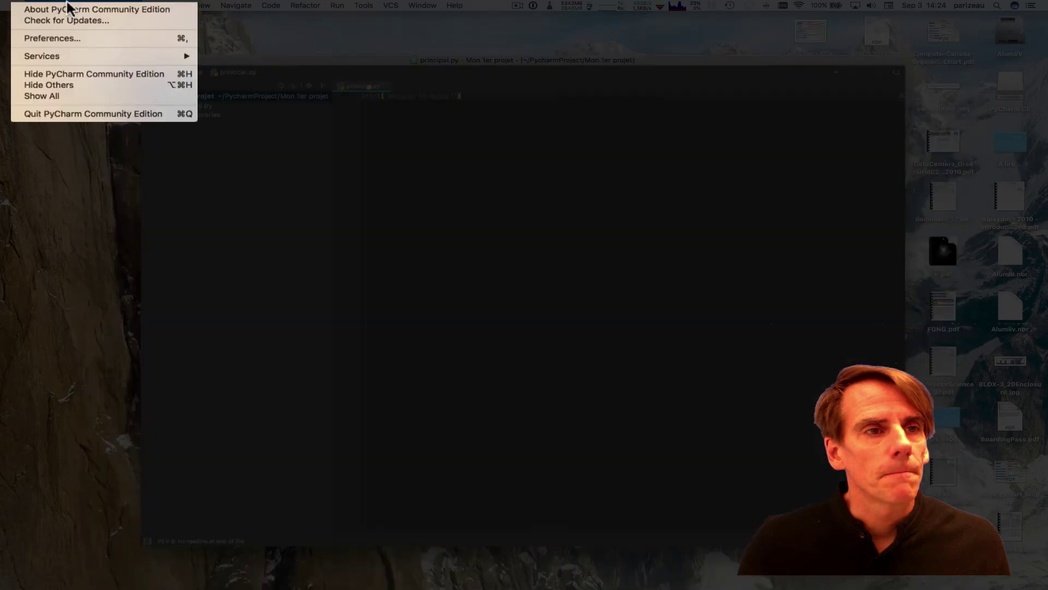
click(64, 38)
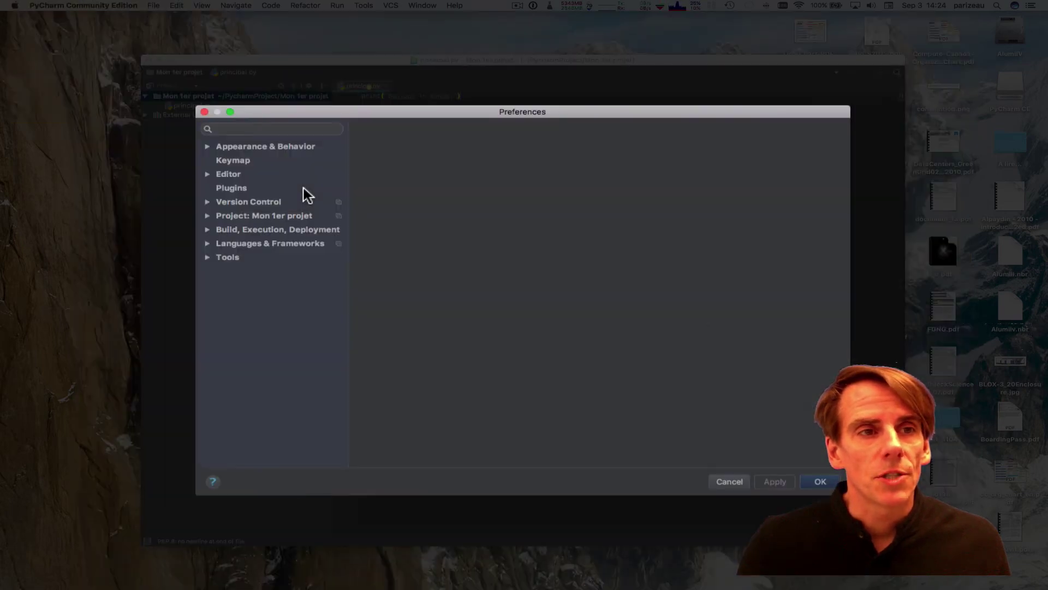
drag(463, 110, 431, 101)
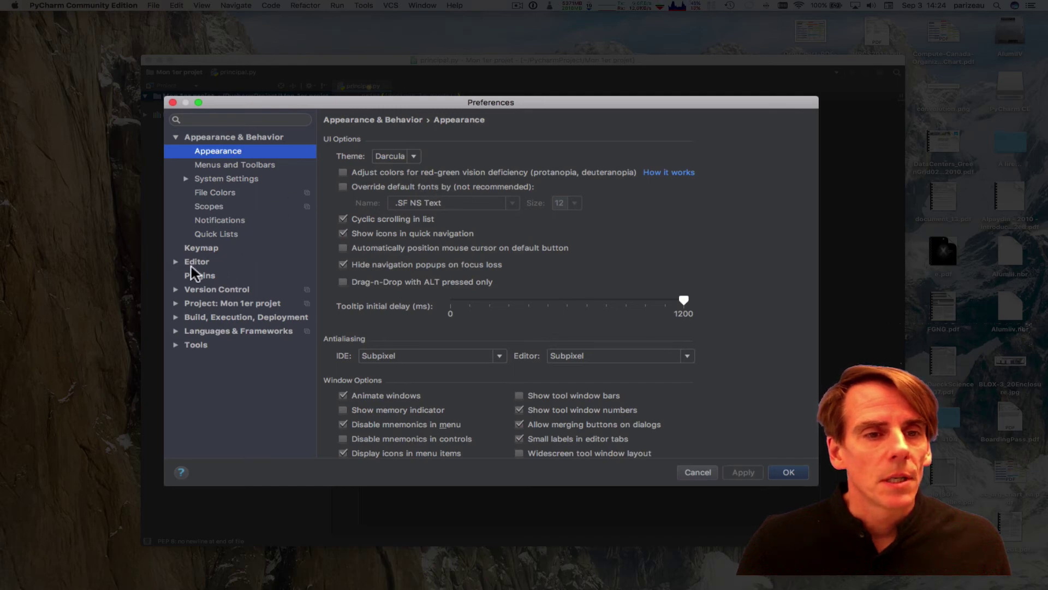
click(174, 261)
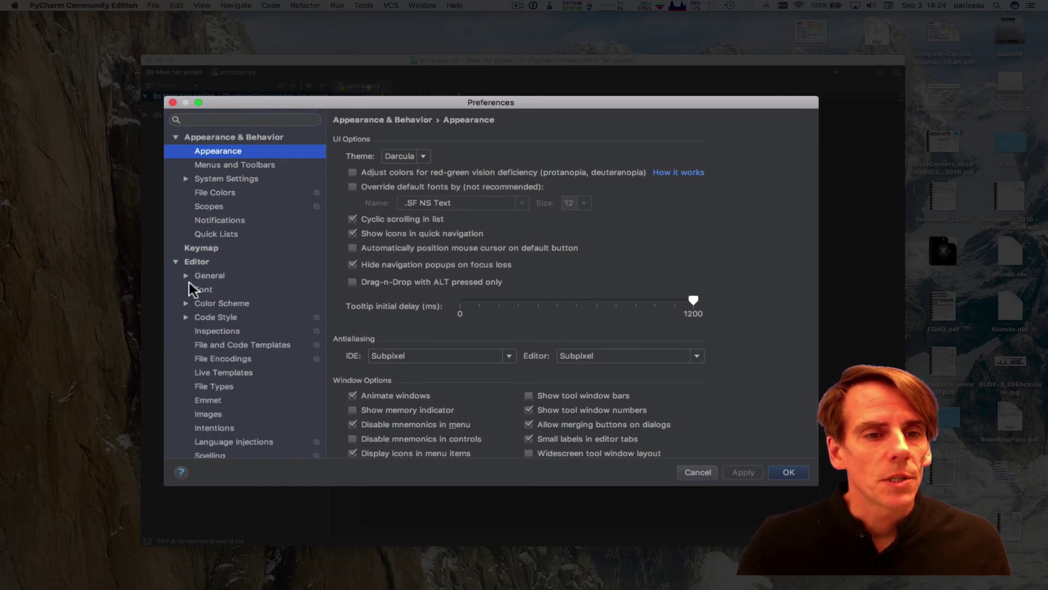
click(208, 288)
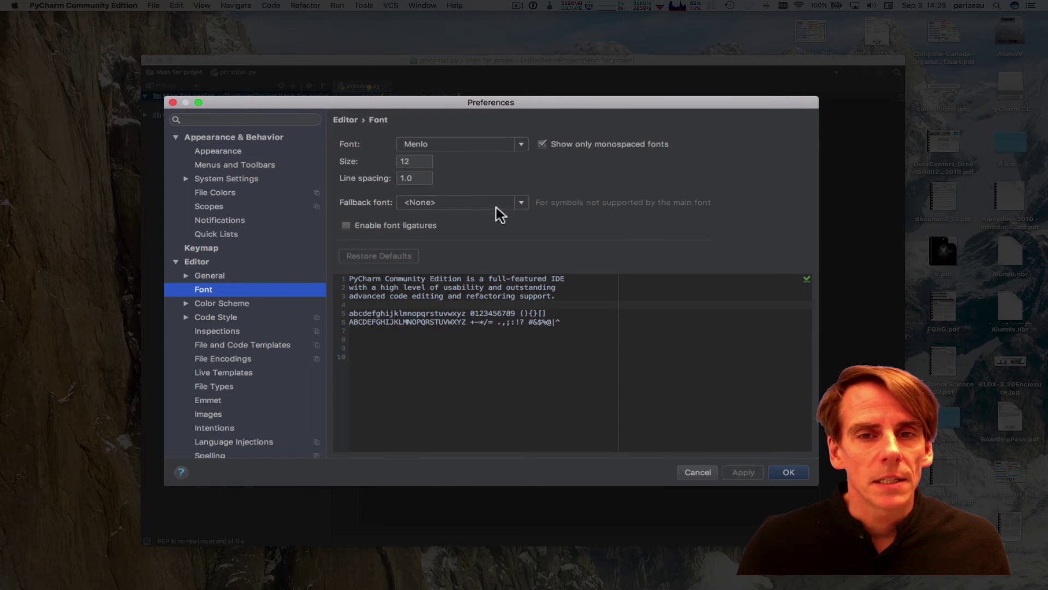
click(414, 161)
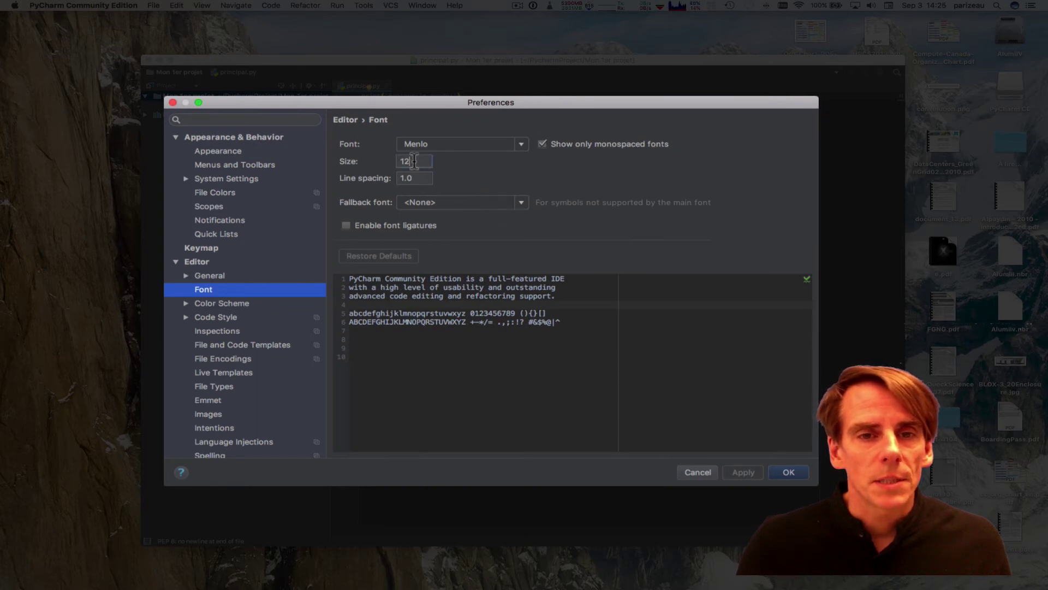
key(BackSpace)
key(BackSpace)
text(24)
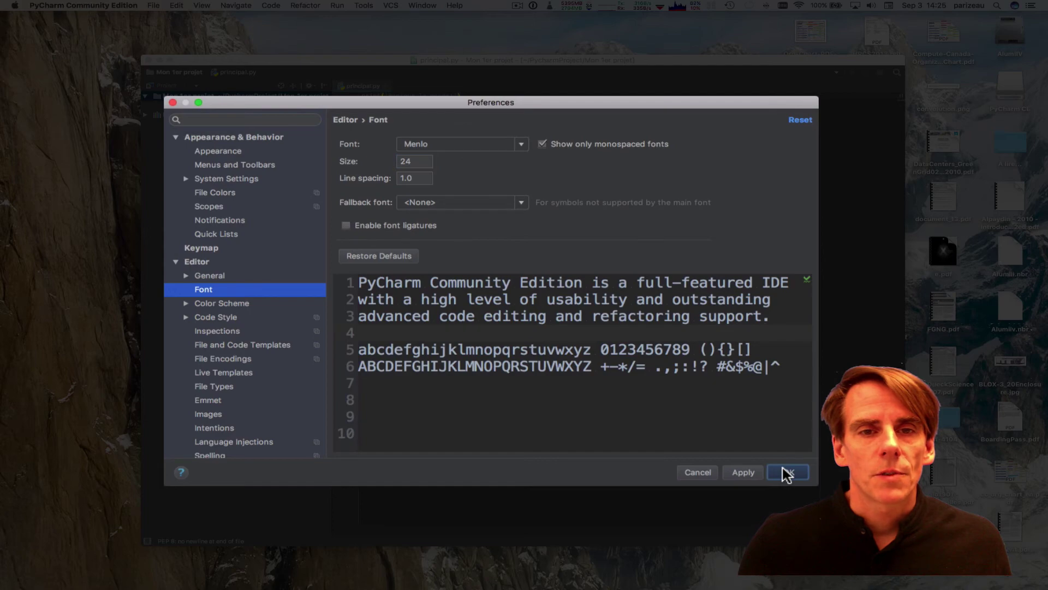
click(787, 473)
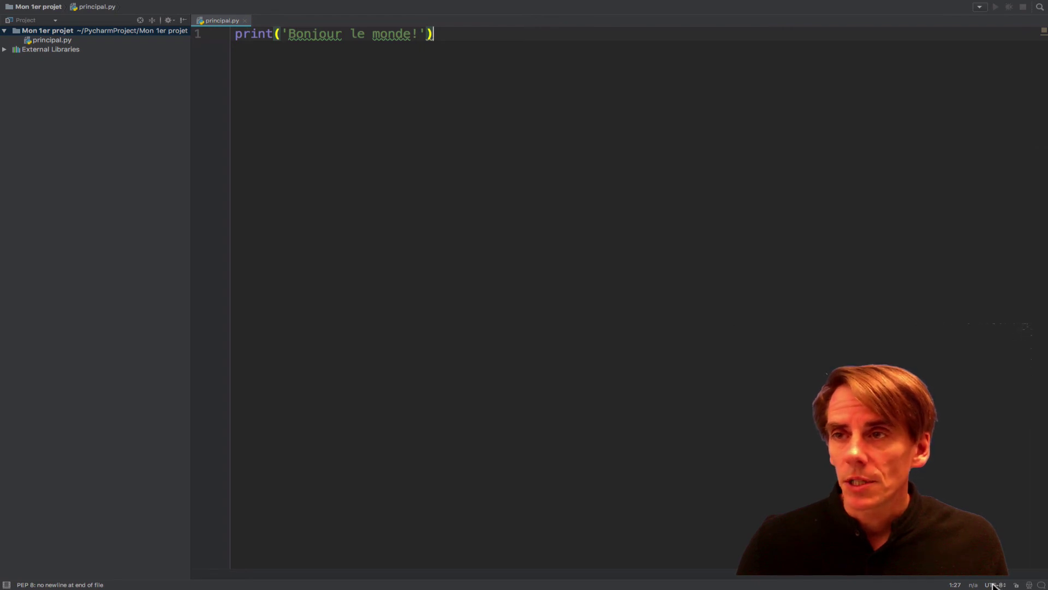
Check the available run configurations, dismiss the list, and run principal.py from the project tree.
click(978, 8)
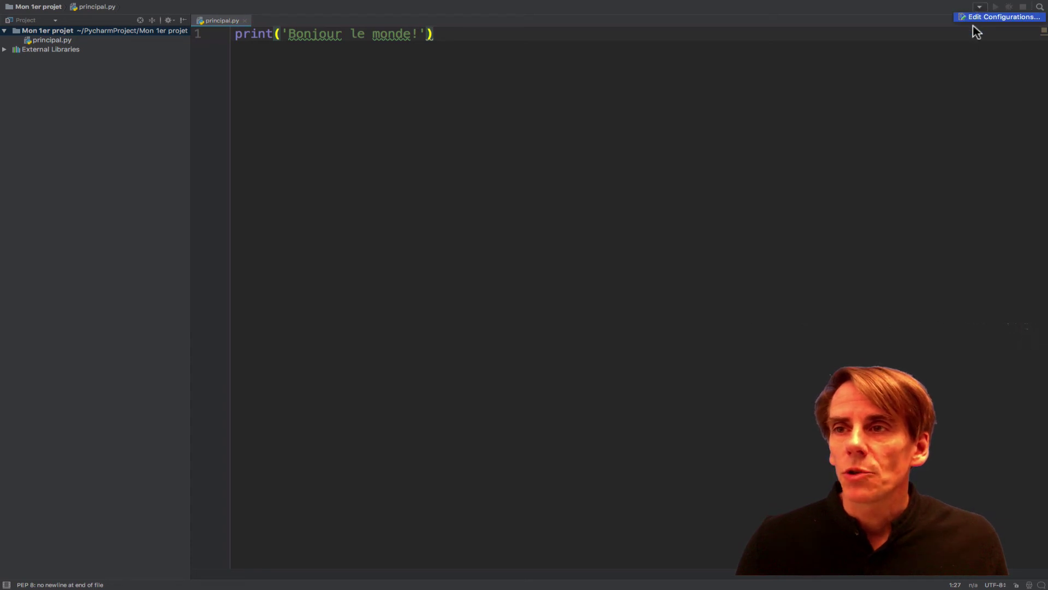
click(967, 69)
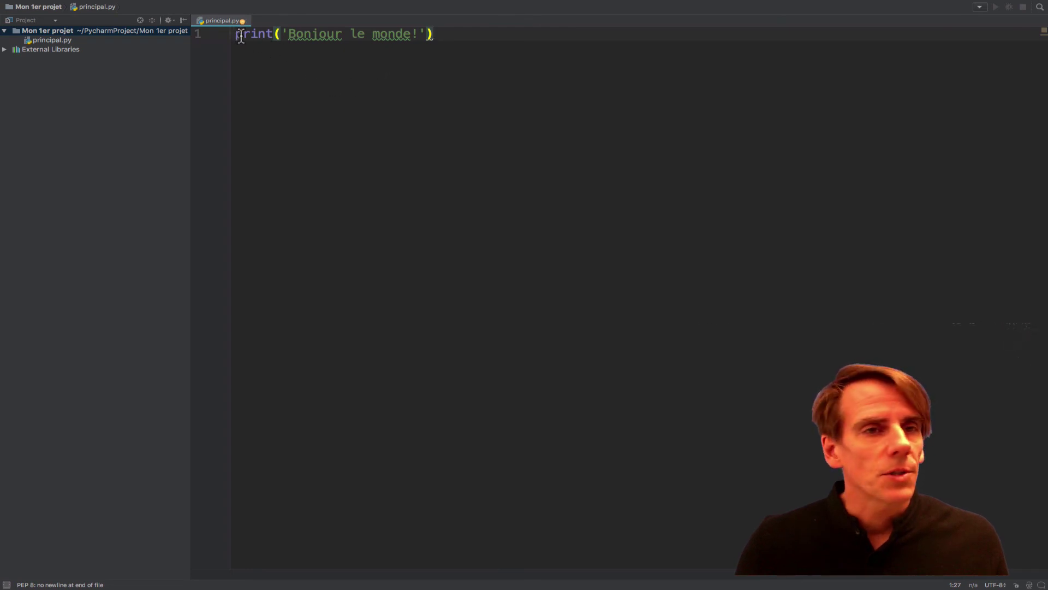
click(51, 42)
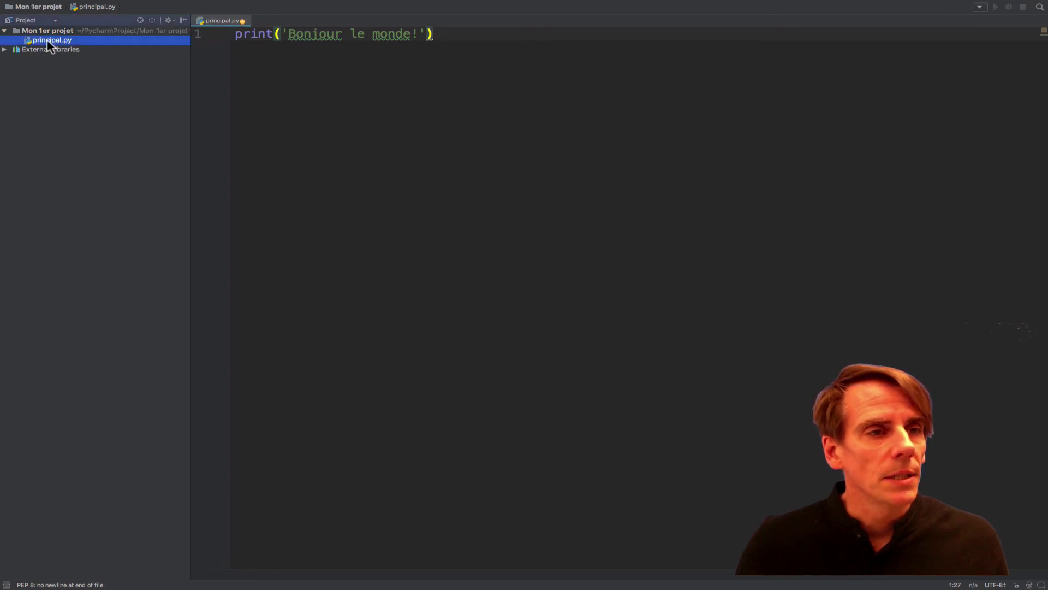
right_click(50, 44)
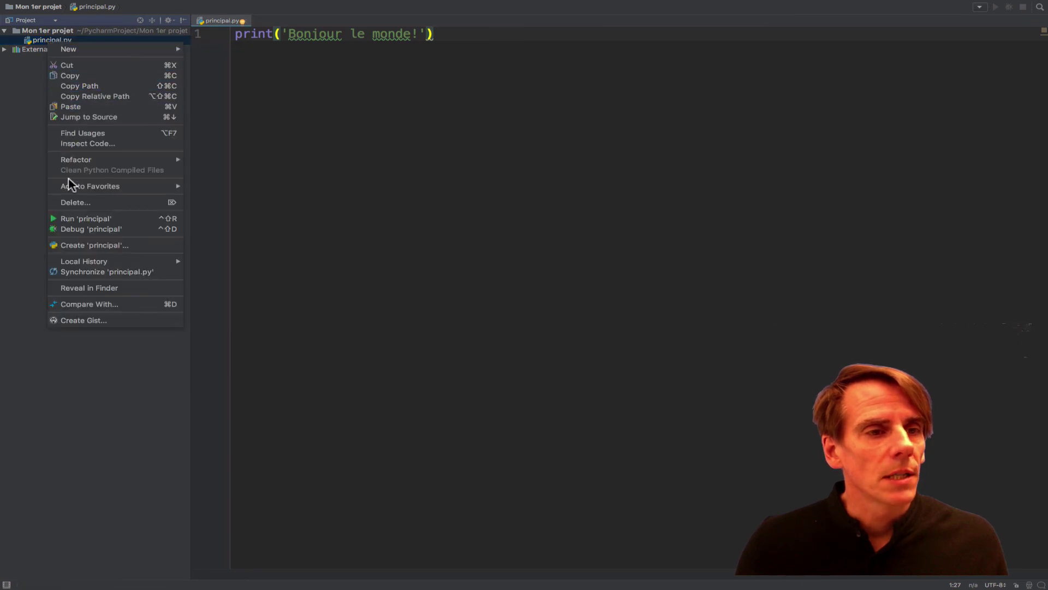
click(73, 219)
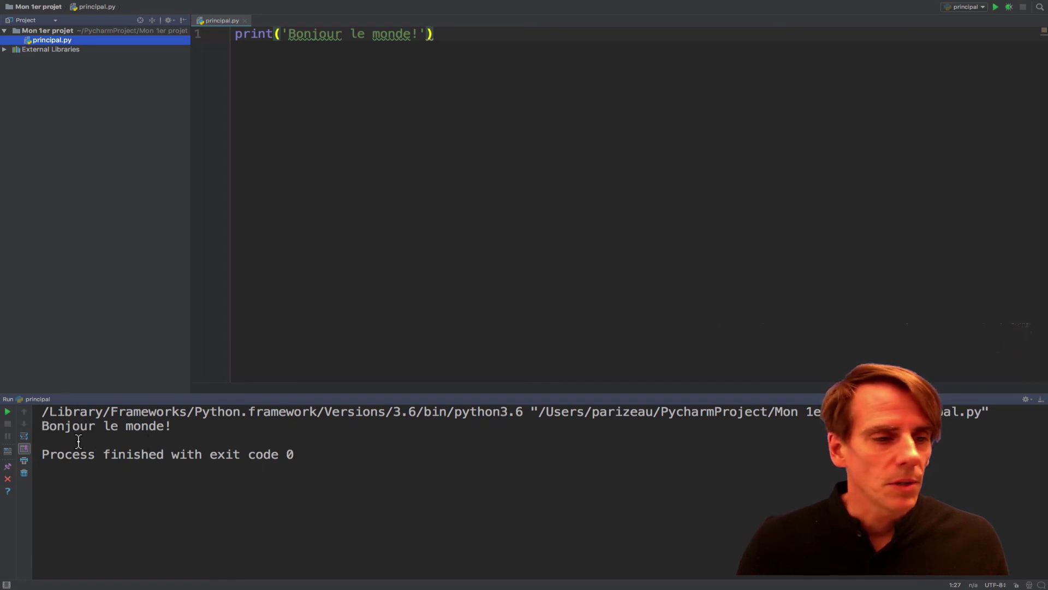
Examine the script's printed output in the run console, highlighting its text and clearing the selection.
drag(42, 429, 141, 428)
click(50, 428)
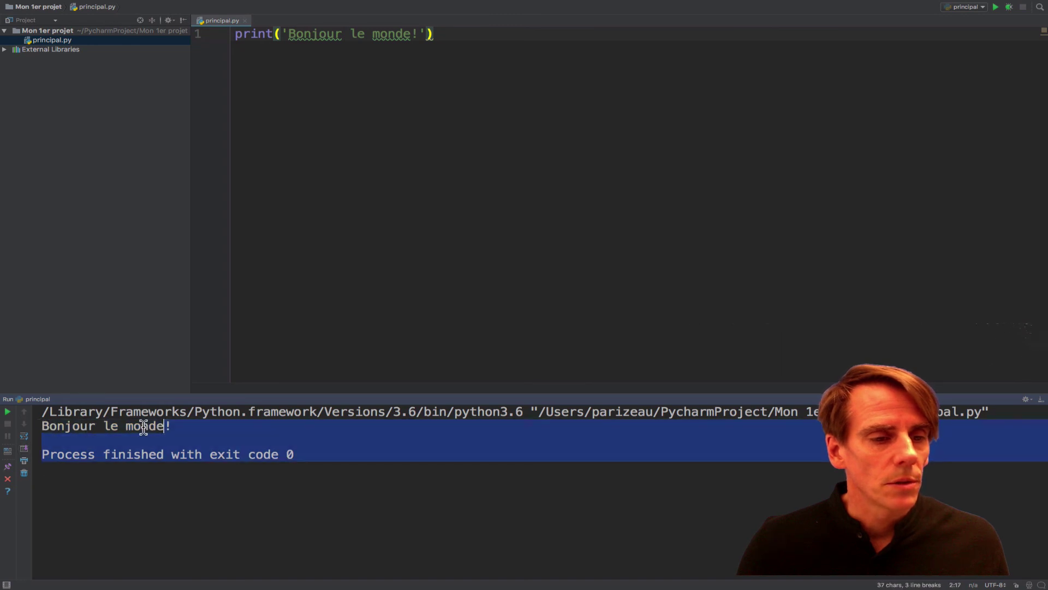
click(42, 427)
mouse_move(42, 427)
mouse_down()
mouse_move(126, 427)
mouse_move(182, 440)
mouse_move(183, 453)
mouse_move(166, 428)
mouse_move(42, 427)
mouse_up()
click(42, 469)
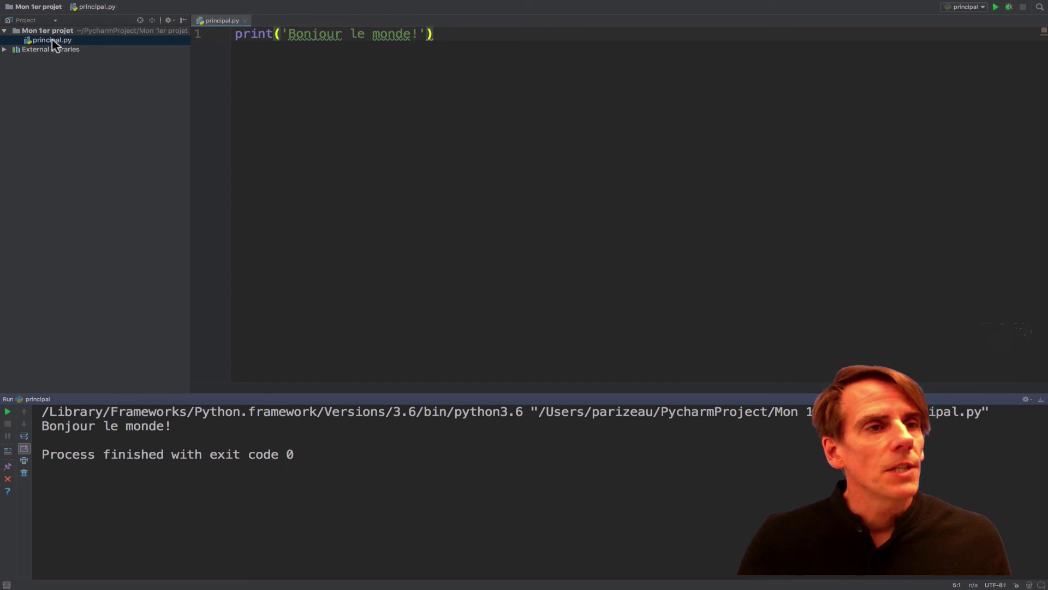
Review the run configuration choices and rerun the script using the principal configuration.
click(979, 8)
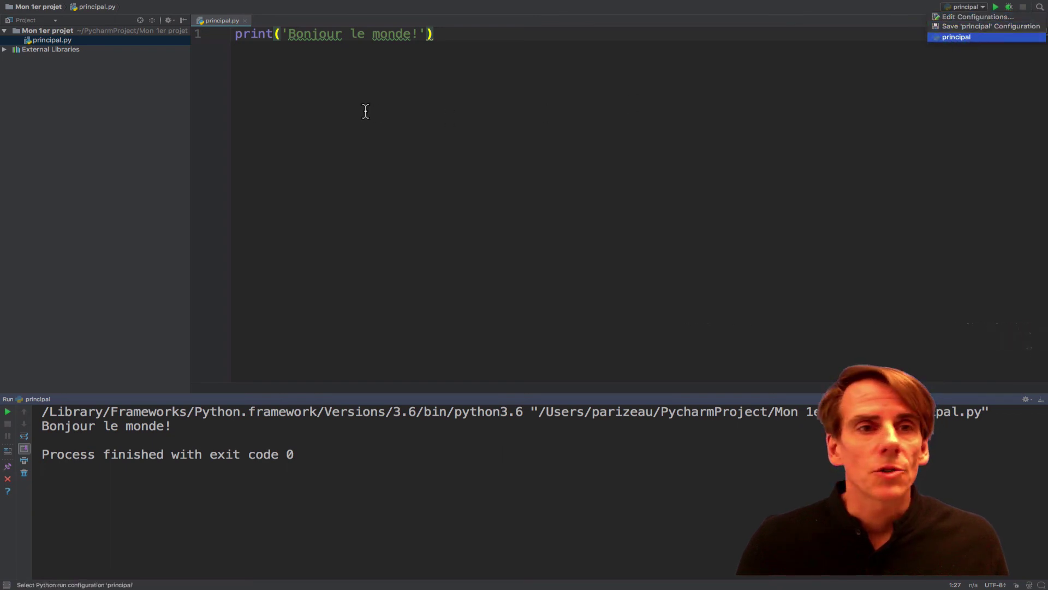
click(841, 84)
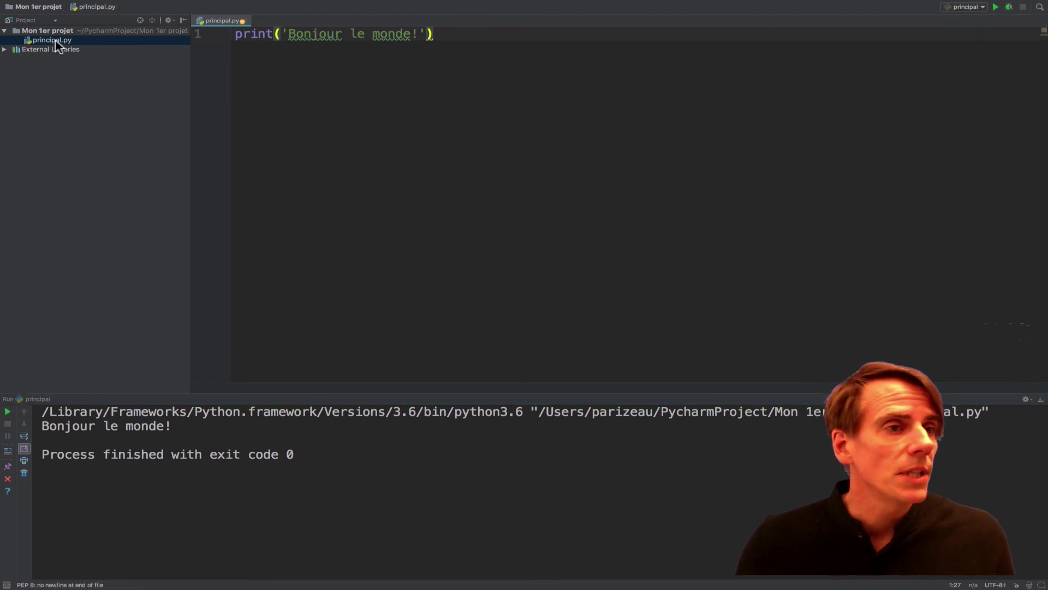
click(995, 8)
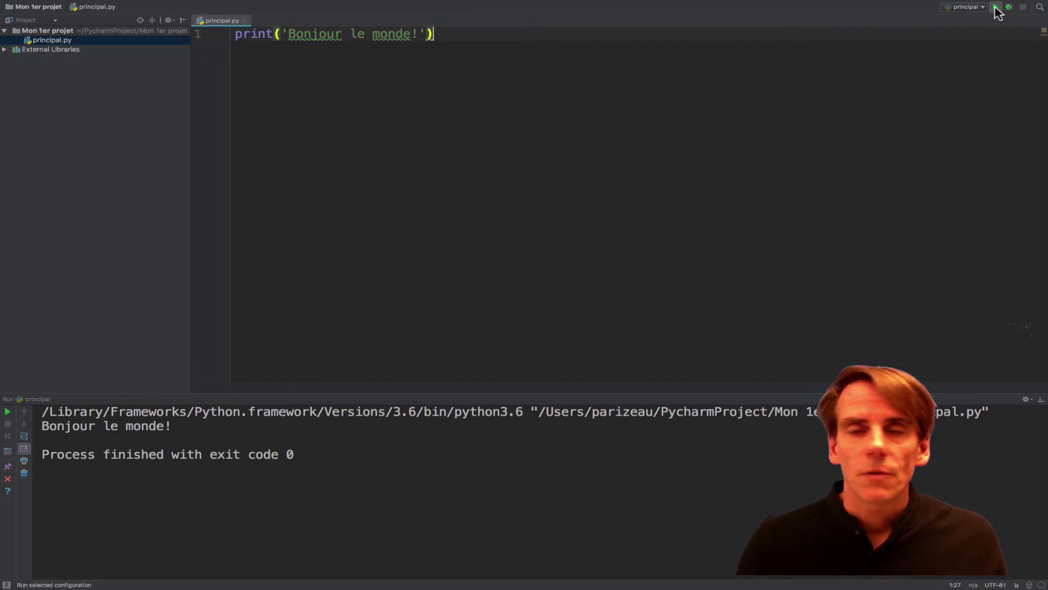
click(995, 8)
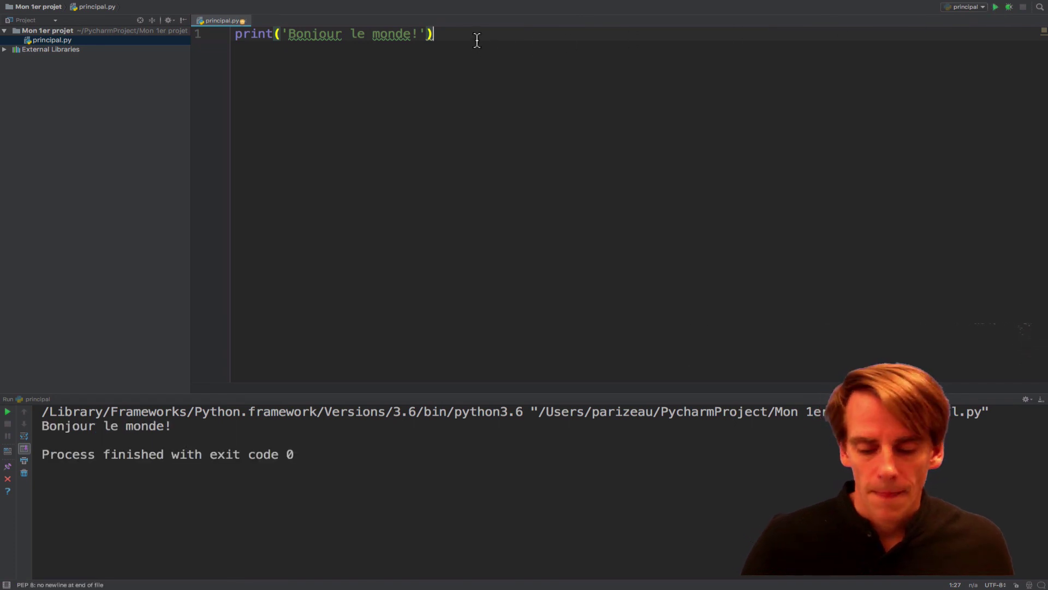
Add print('exécution de mon programme') on line 3, leaving a blank line after the first print statement, and run the script.
key(Return)
key(Return)
text(print)
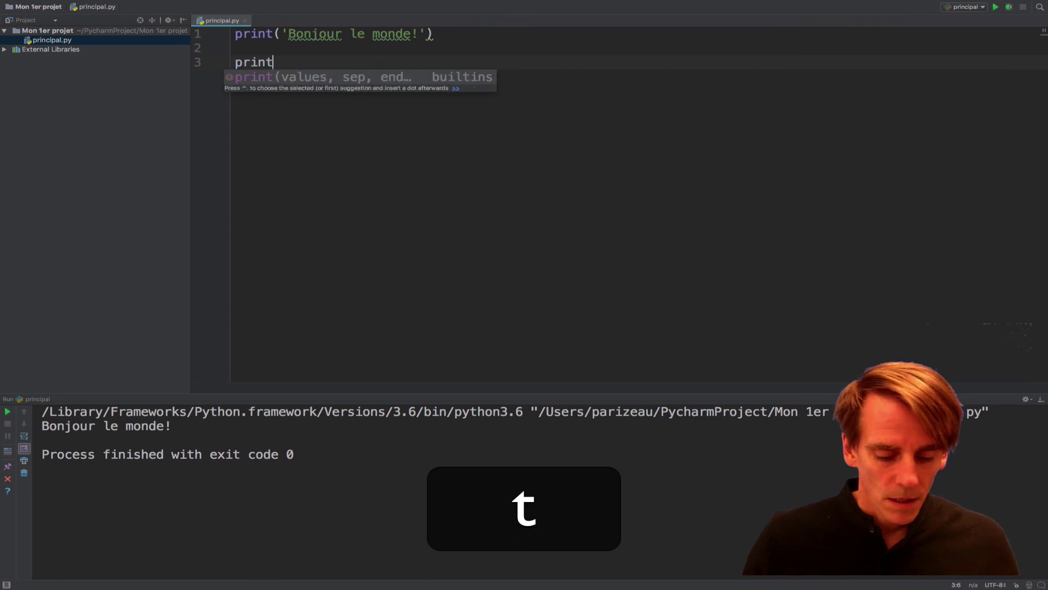
text((')
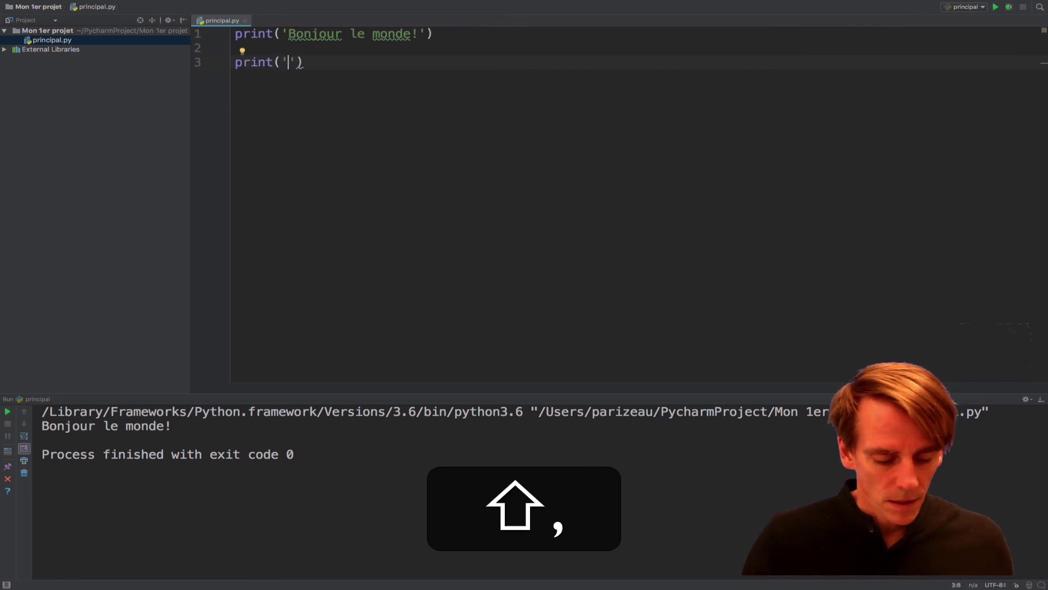
text(excutio)
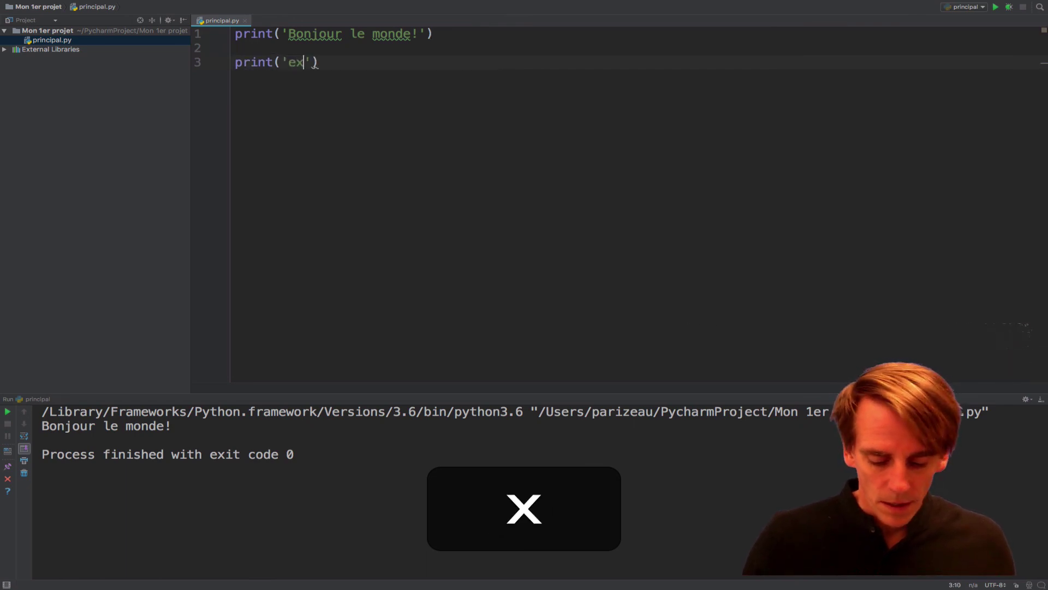
text(n de mon progr)
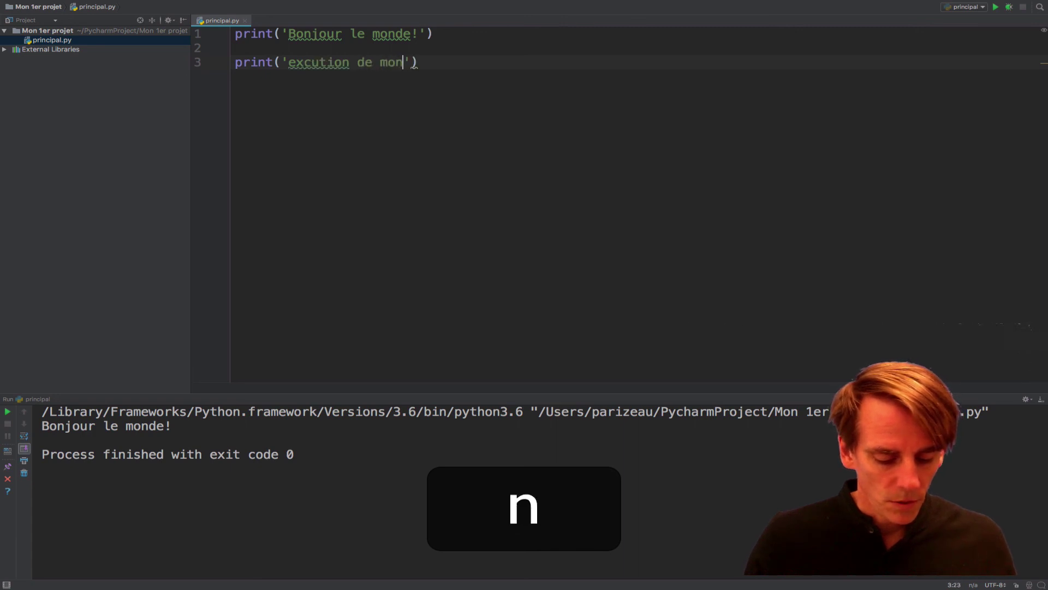
text(amme)
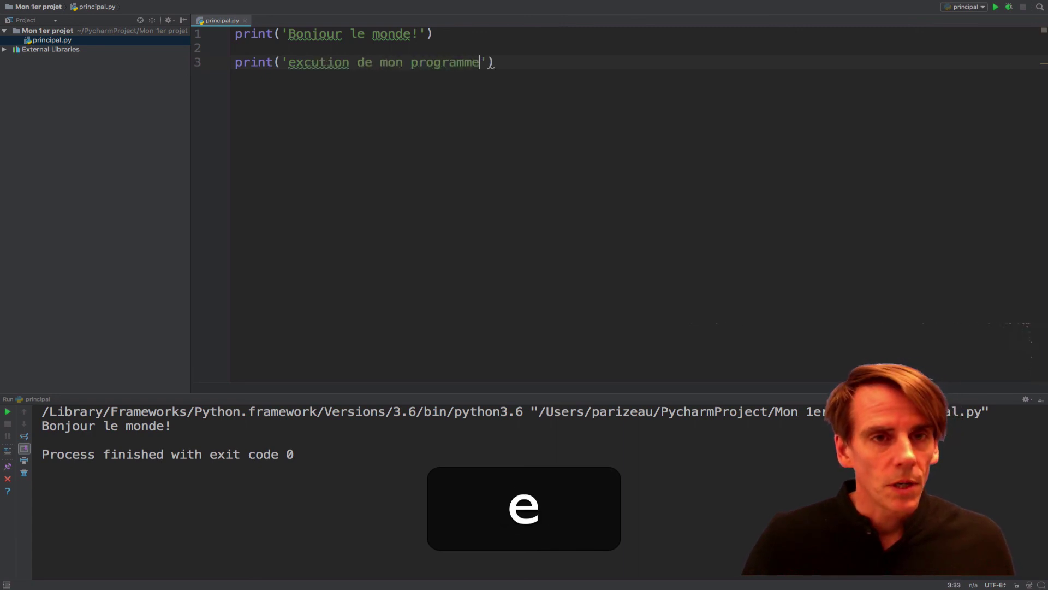
click(304, 63)
text(é)
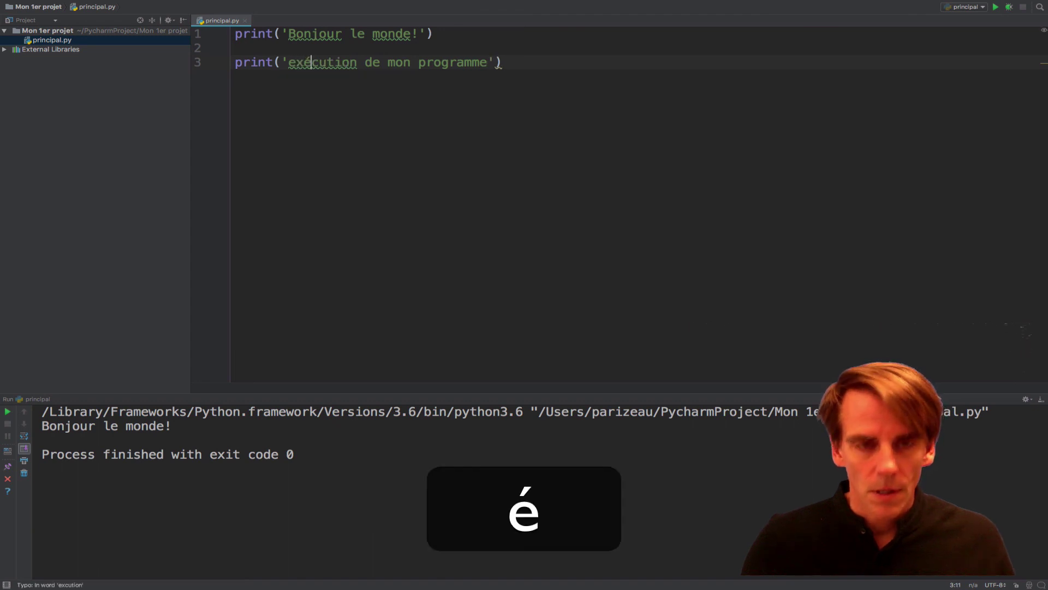
click(996, 7)
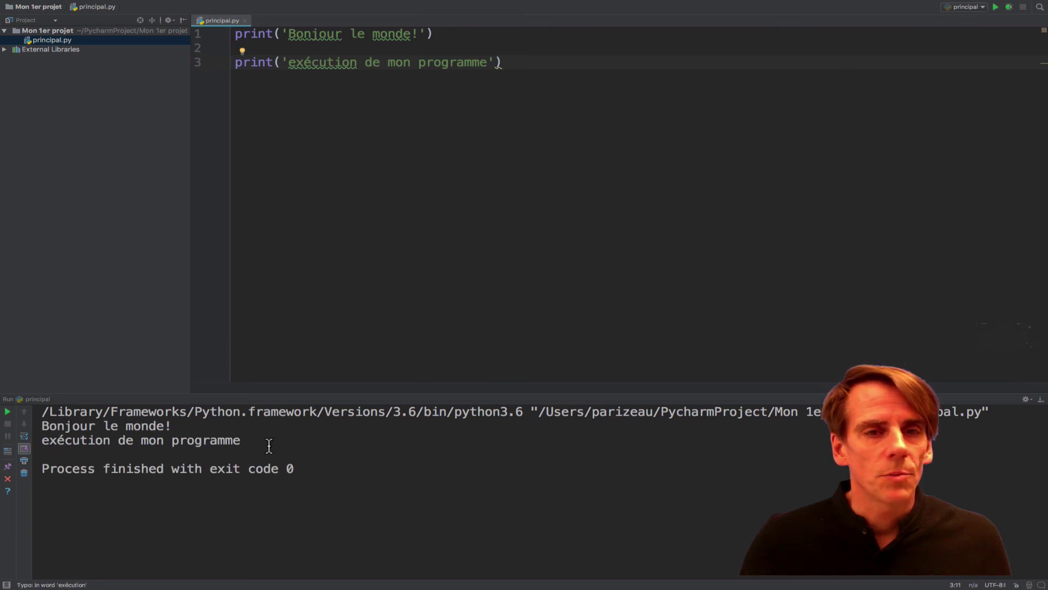
Append an ellipsis (...) to the text string in the line 3 print statement and rerun the script.
click(489, 61)
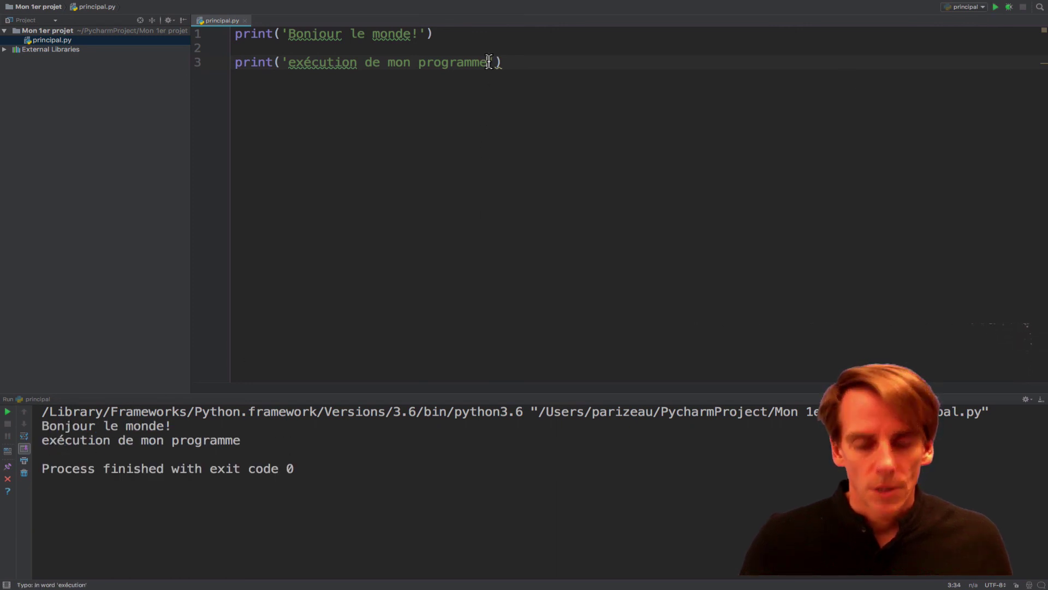
text(...)
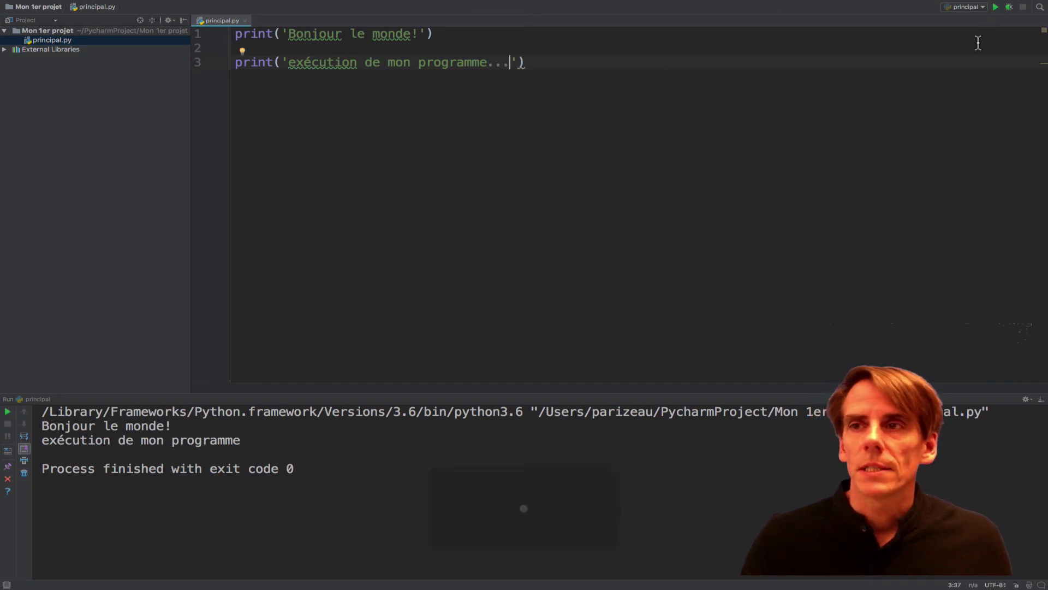
click(997, 7)
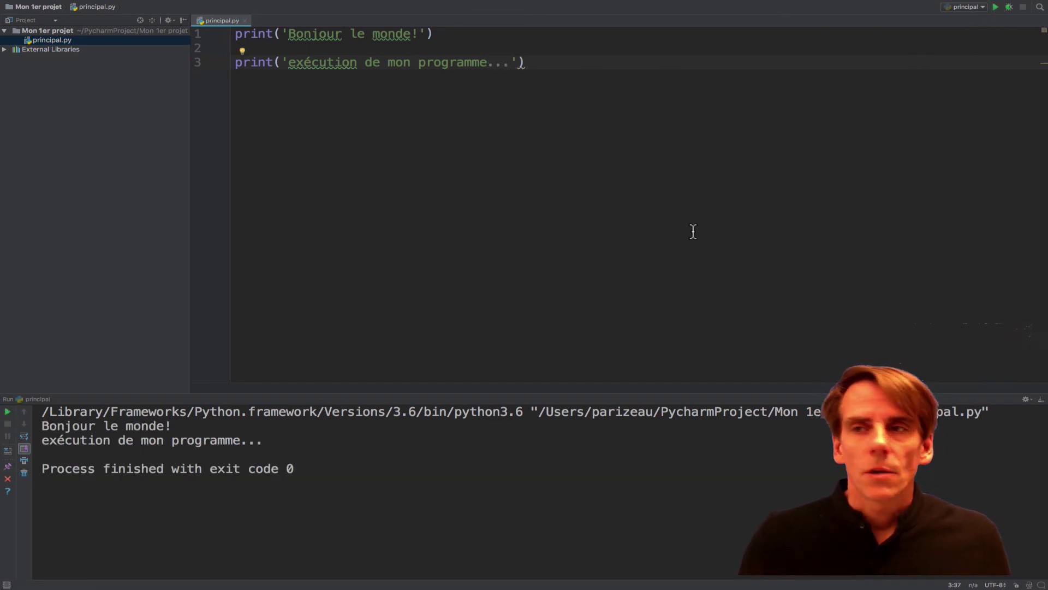